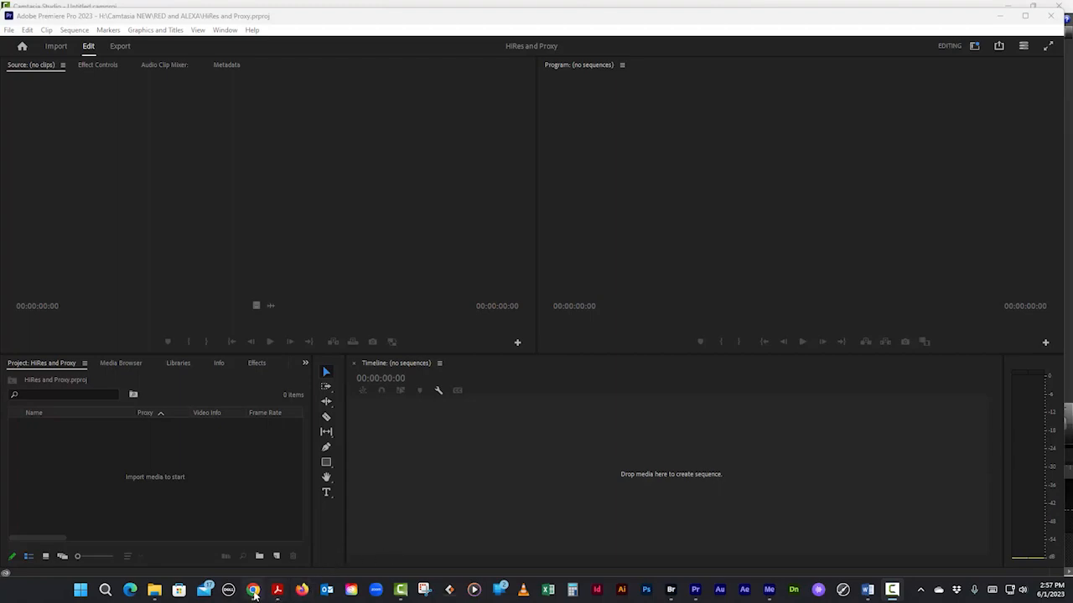
- Switch to Chrome and open RED's Sample R3D Files page to examine the downloadable camera clips and their formats
mouse_move(254, 593)
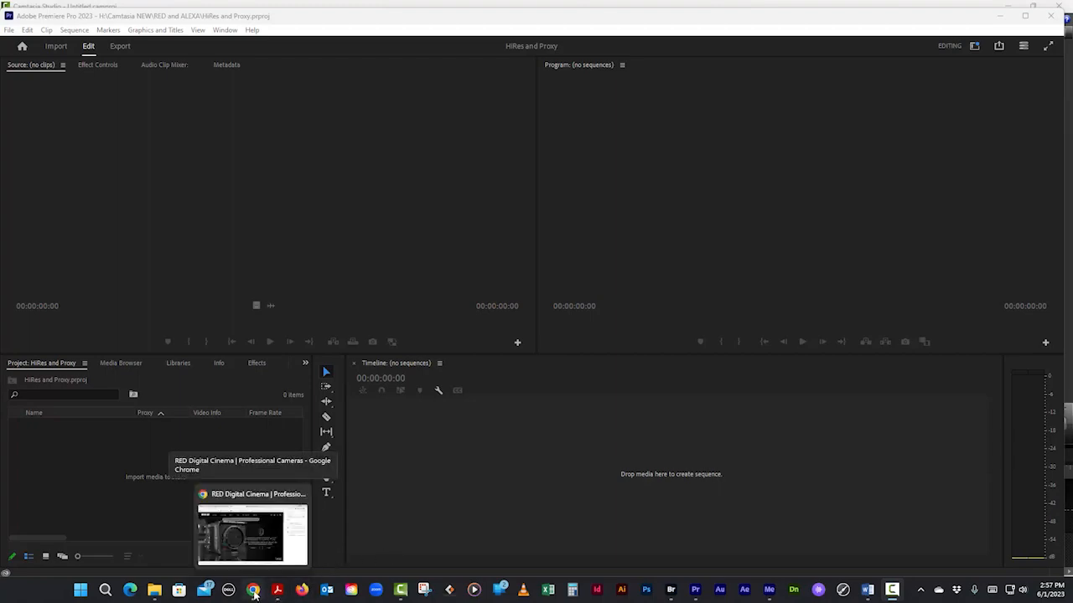
click(254, 593)
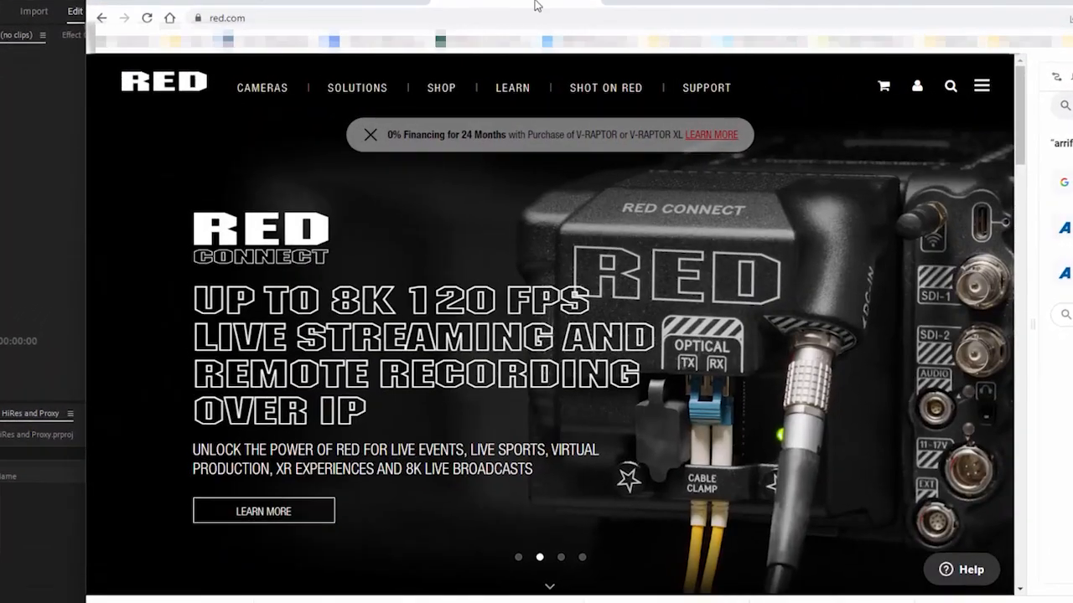
mouse_move(501, 99)
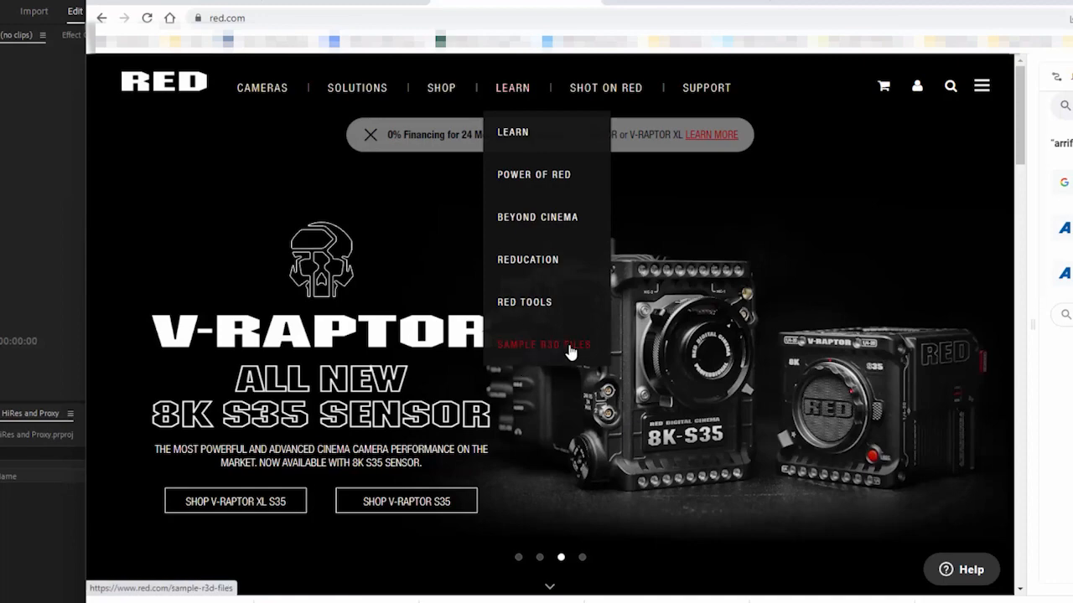
click(570, 352)
scroll(716, 500, down, 8)
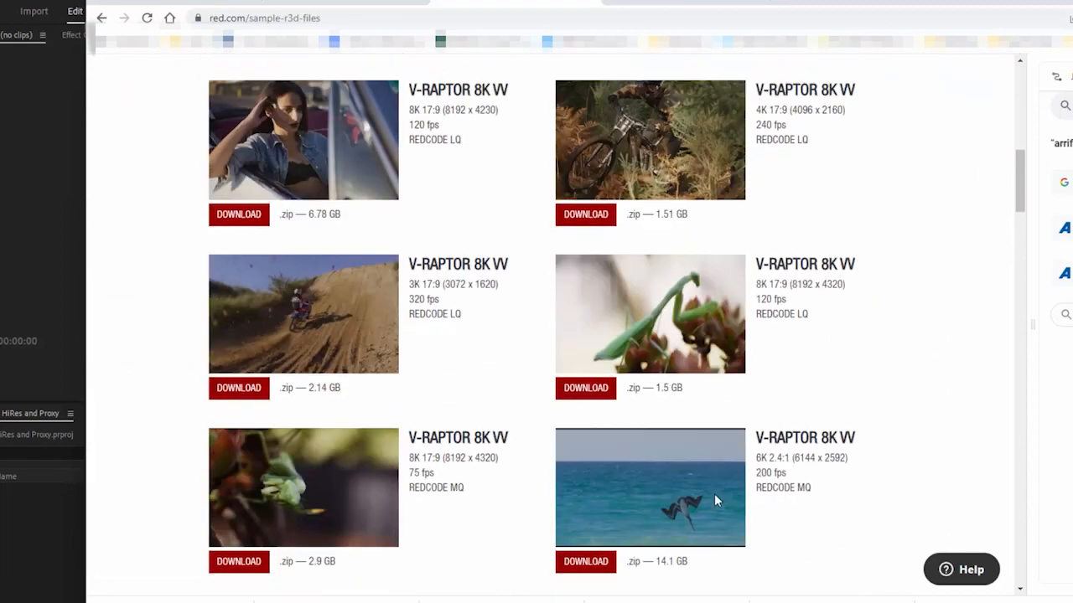
scroll(713, 501, down, 13)
scroll(713, 499, up, 20)
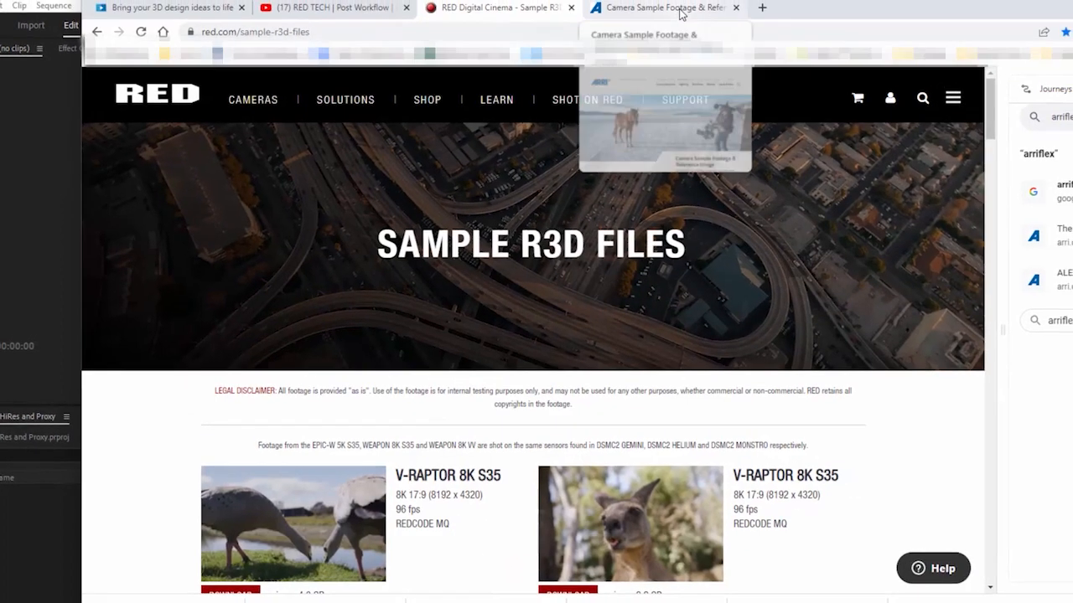
- Examine ARRI's Camera Sample Footage & Reference Image page, including the ALEXA 65 footage and FTP access sections
click(679, 10)
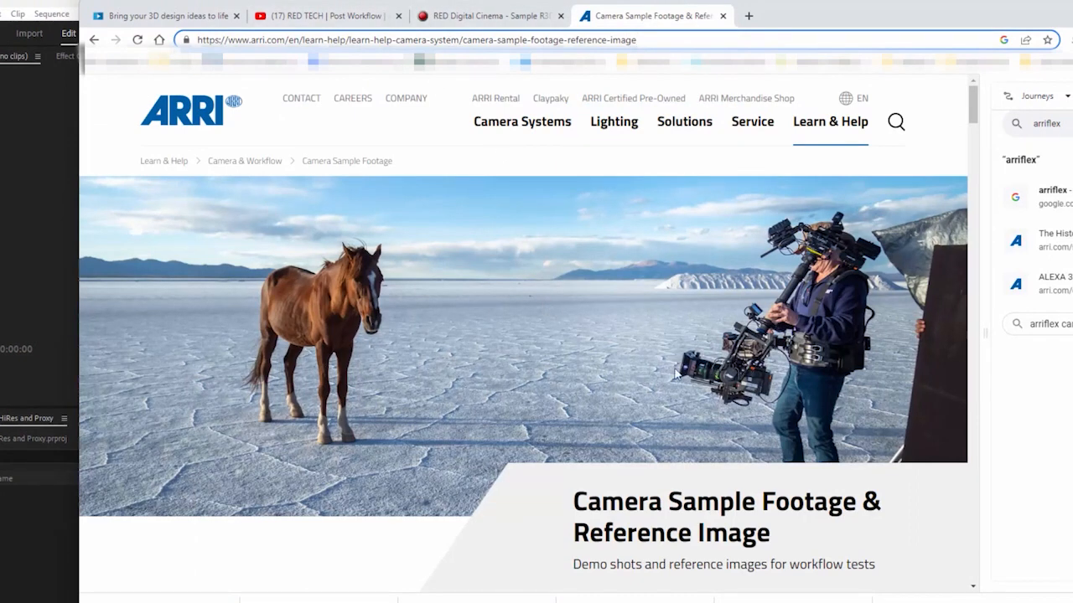
scroll(723, 303, down, 1)
scroll(716, 315, down, 20)
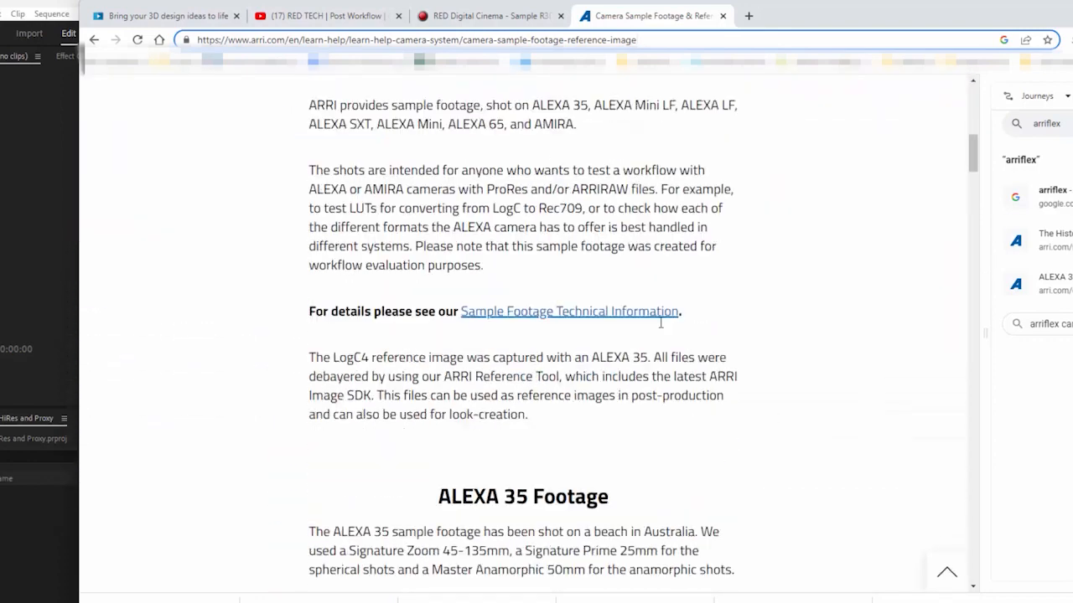
scroll(598, 390, up, 7)
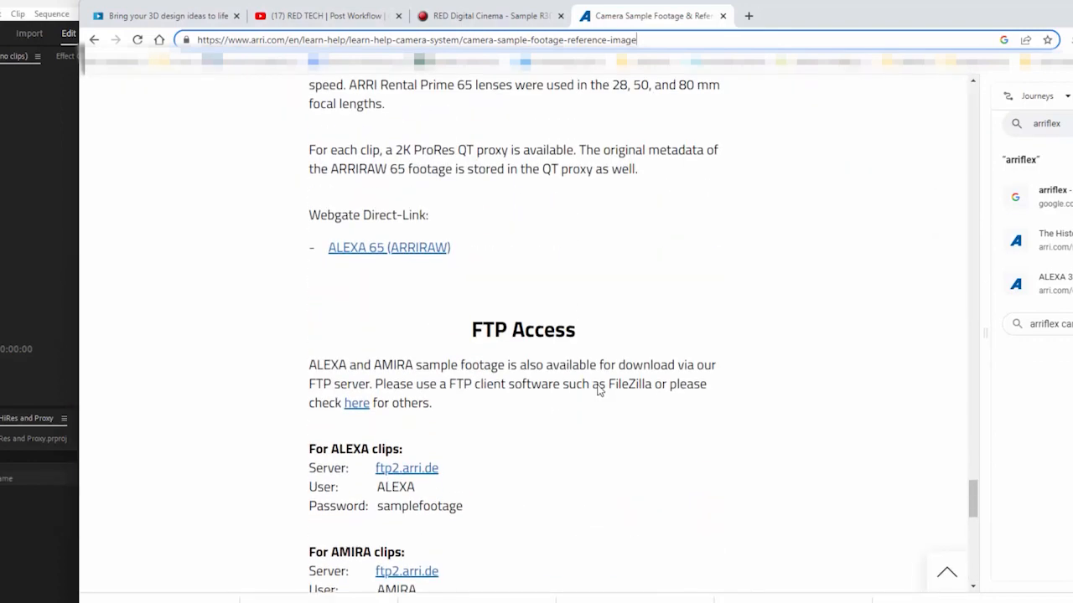
scroll(508, 373, down, 1)
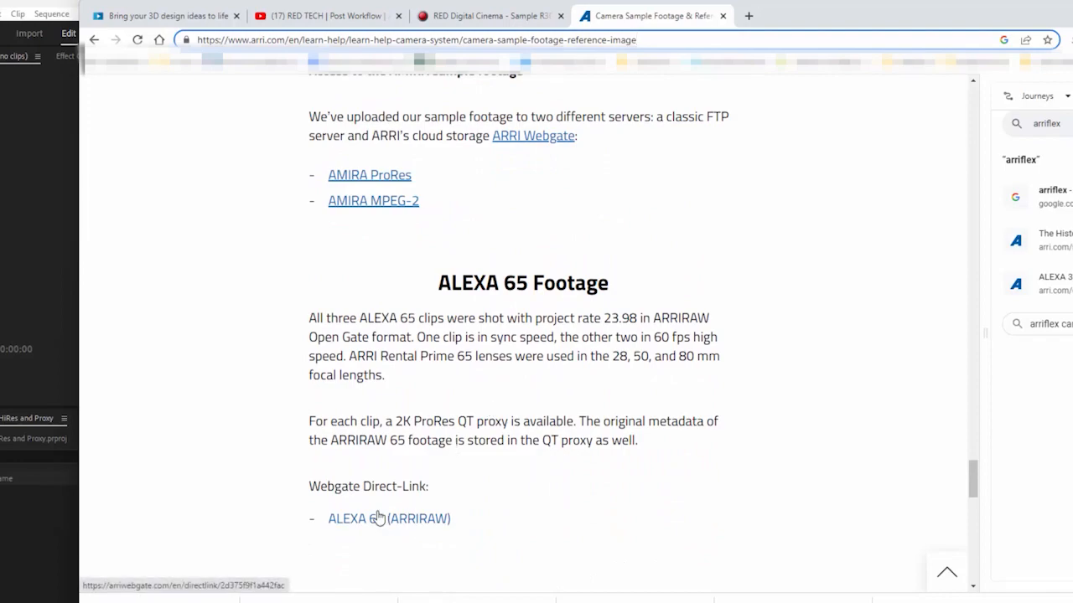
scroll(862, 452, up, 20)
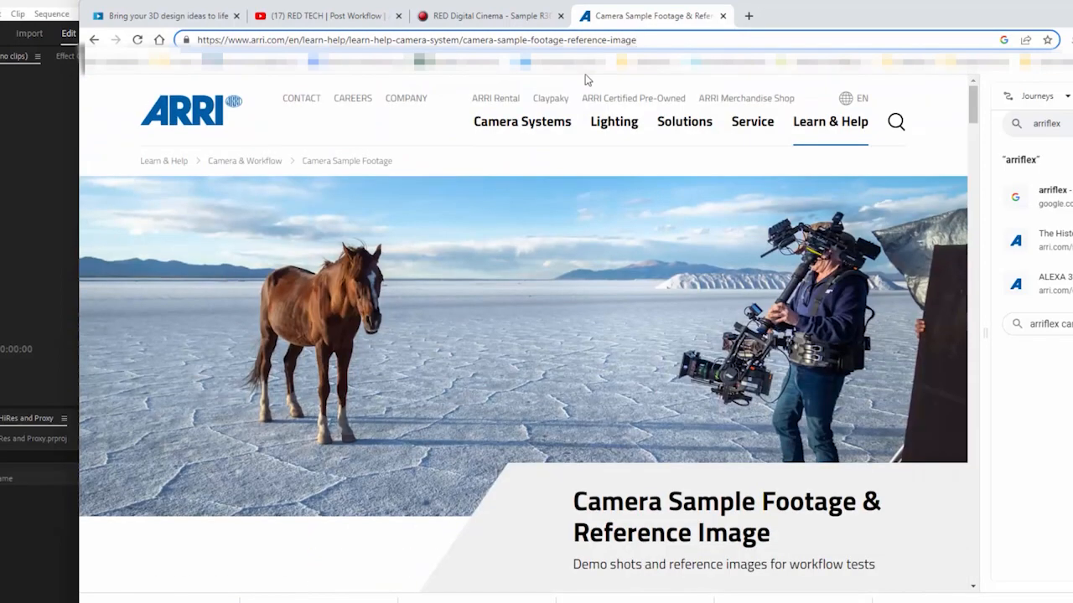
- Find IPP2 Output Presets among the downloads on RED's website and open its download details page
click(482, 17)
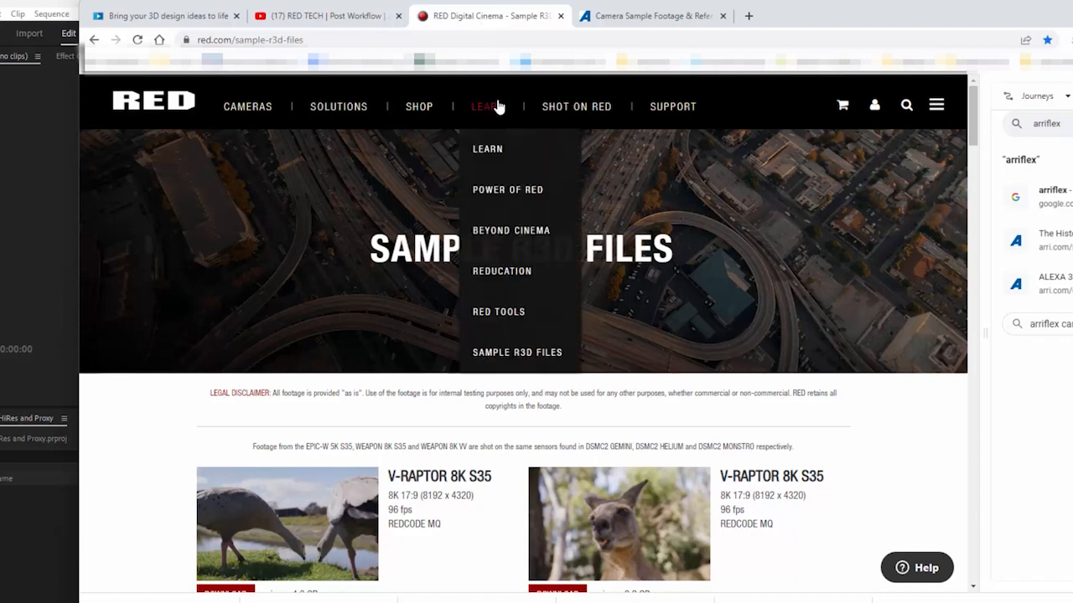
mouse_move(672, 110)
click(700, 191)
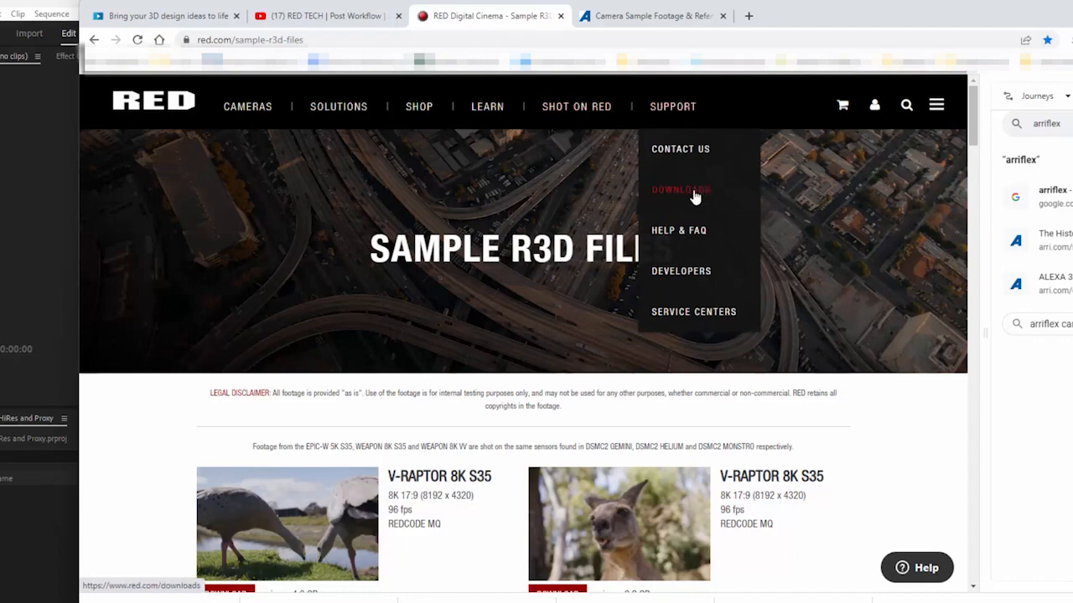
scroll(484, 297, down, 1)
scroll(485, 296, down, 8)
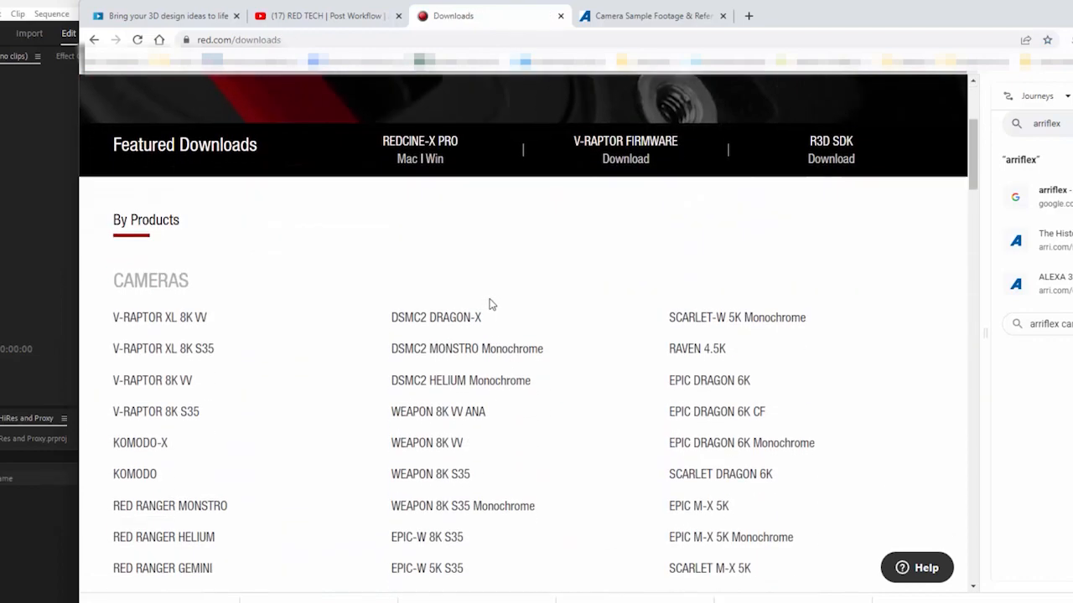
scroll(532, 309, down, 10)
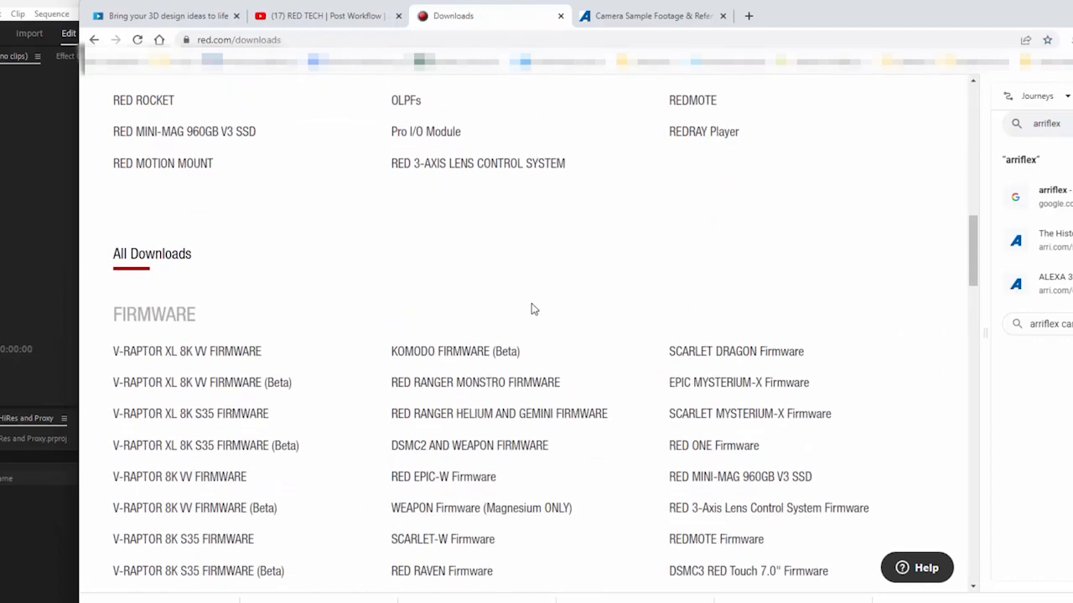
scroll(531, 309, down, 9)
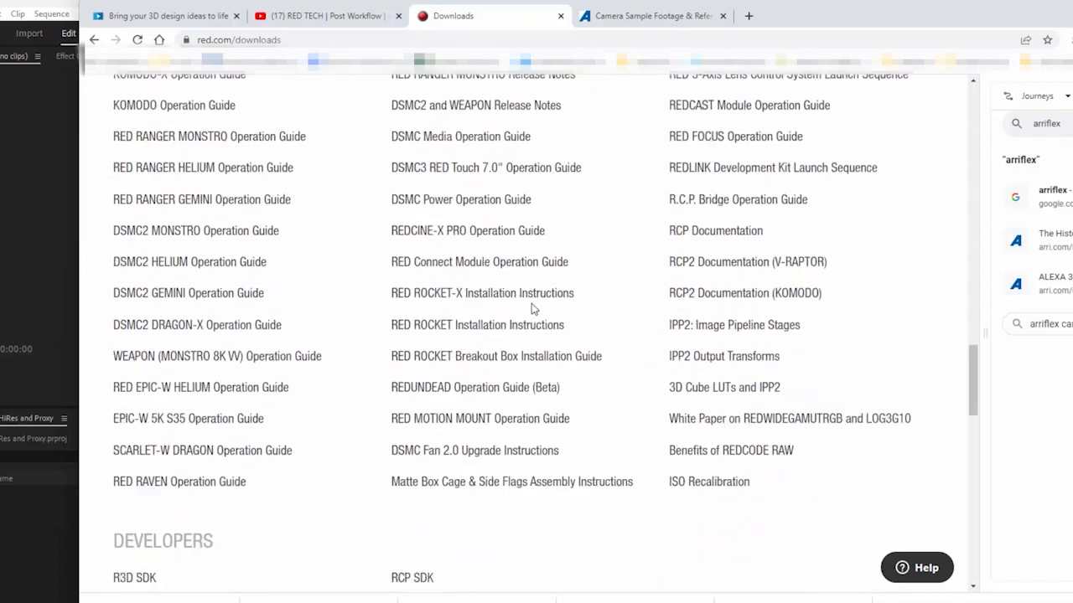
scroll(511, 304, down, 10)
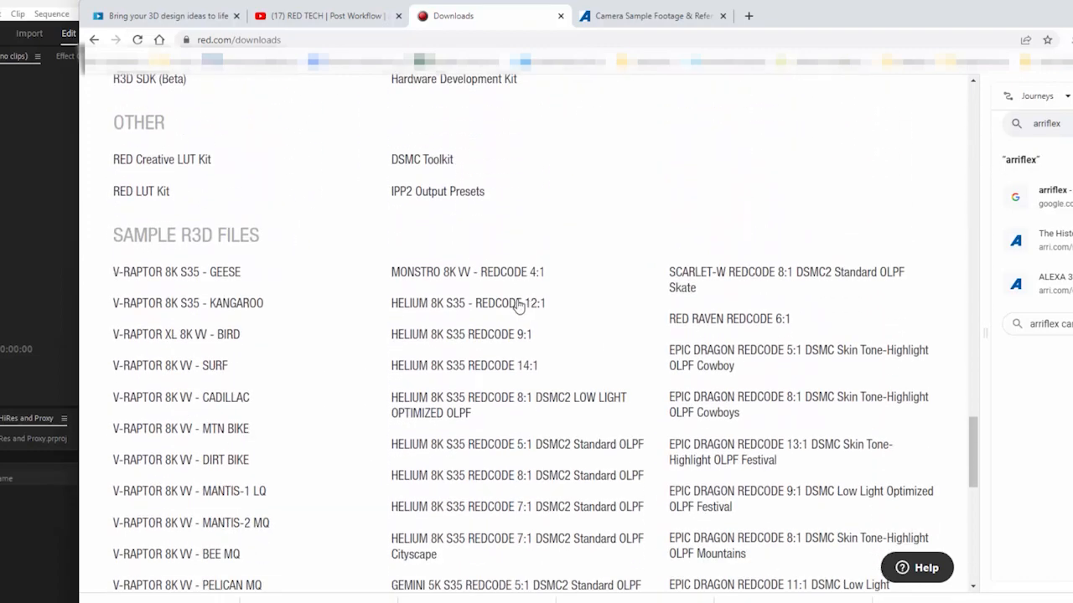
scroll(508, 304, up, 9)
scroll(507, 307, up, 3)
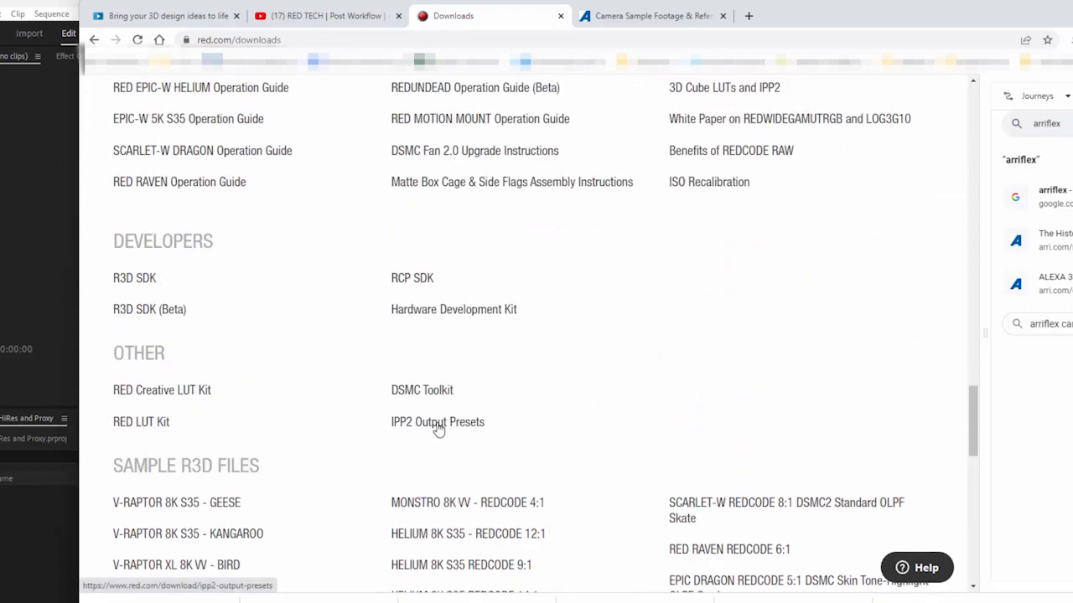
click(458, 425)
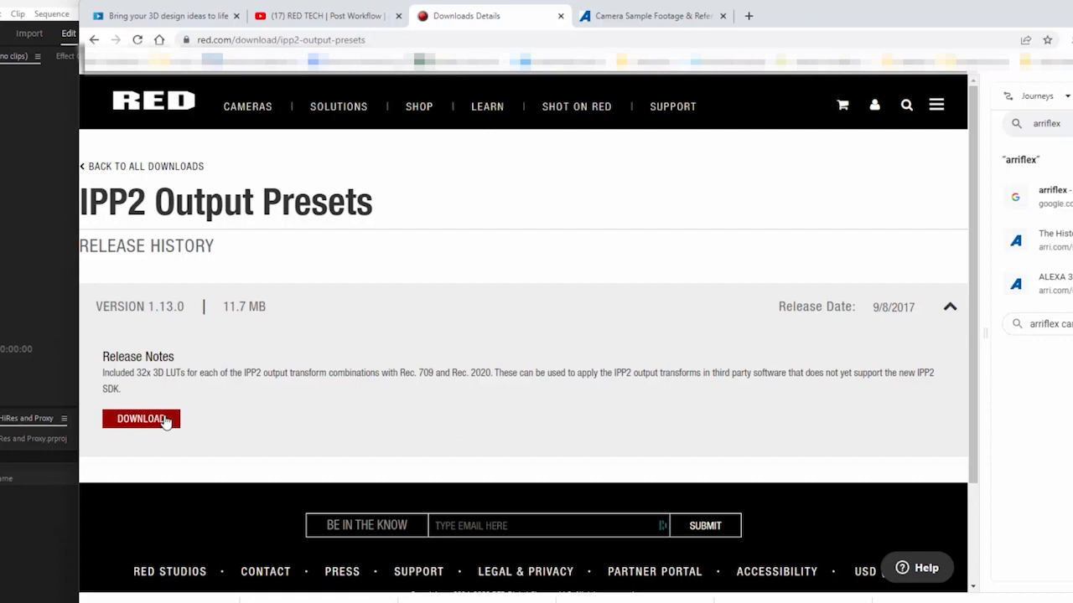
- Switch back to Premiere Pro and import the three R3D clips from the RED Files folder inside HiRes Files
click(38, 192)
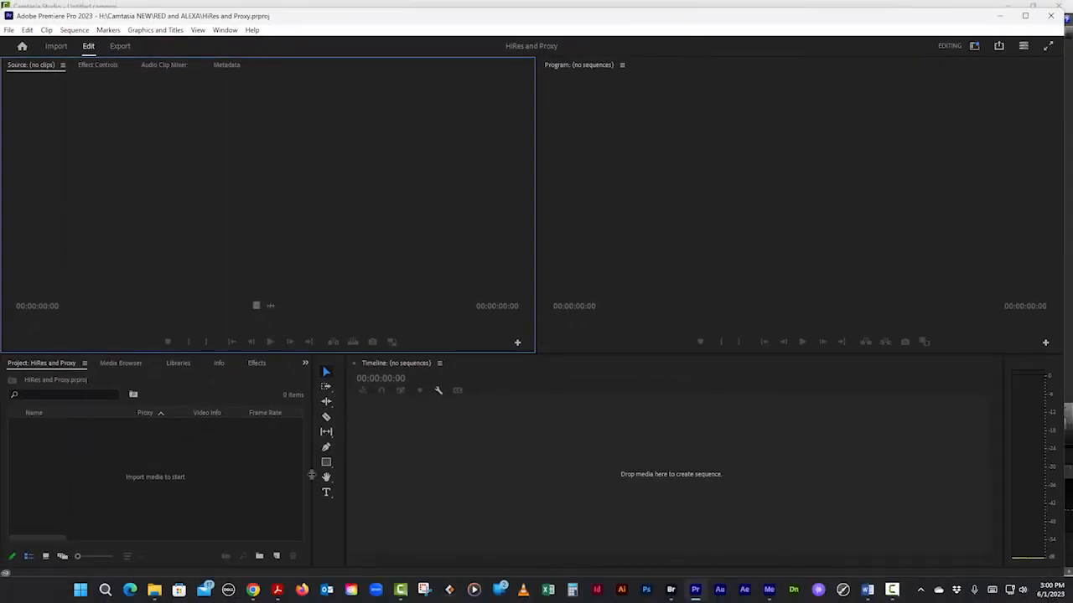
click(219, 475)
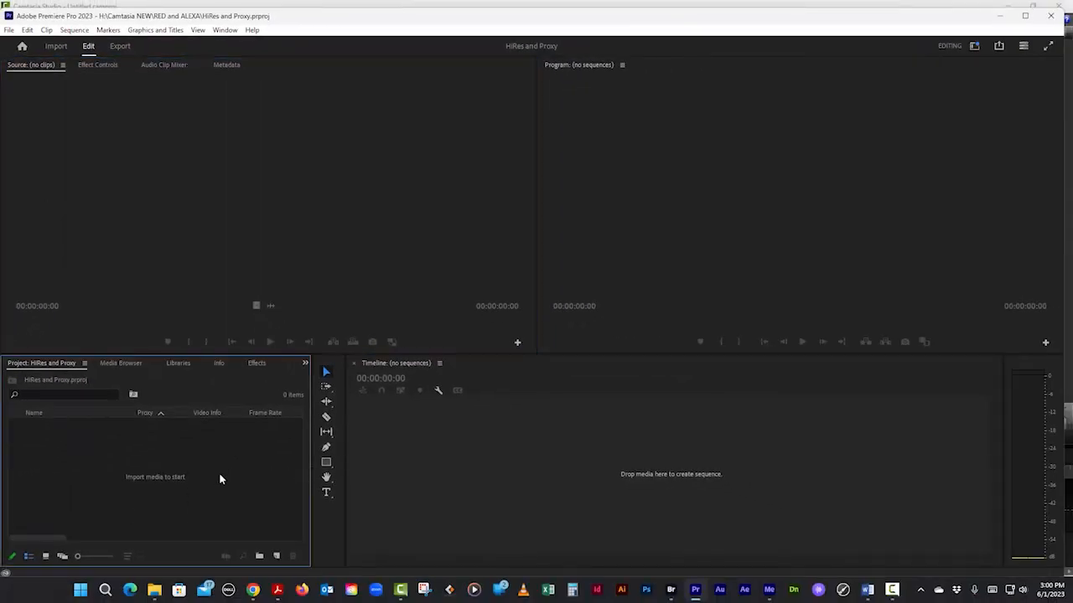
click(121, 363)
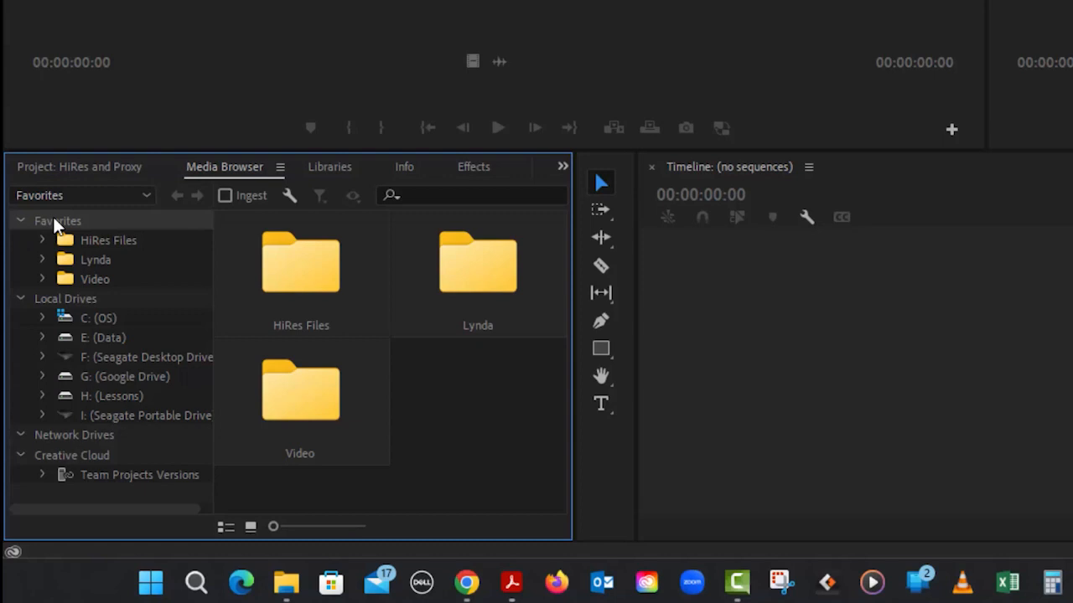
double_click(307, 276)
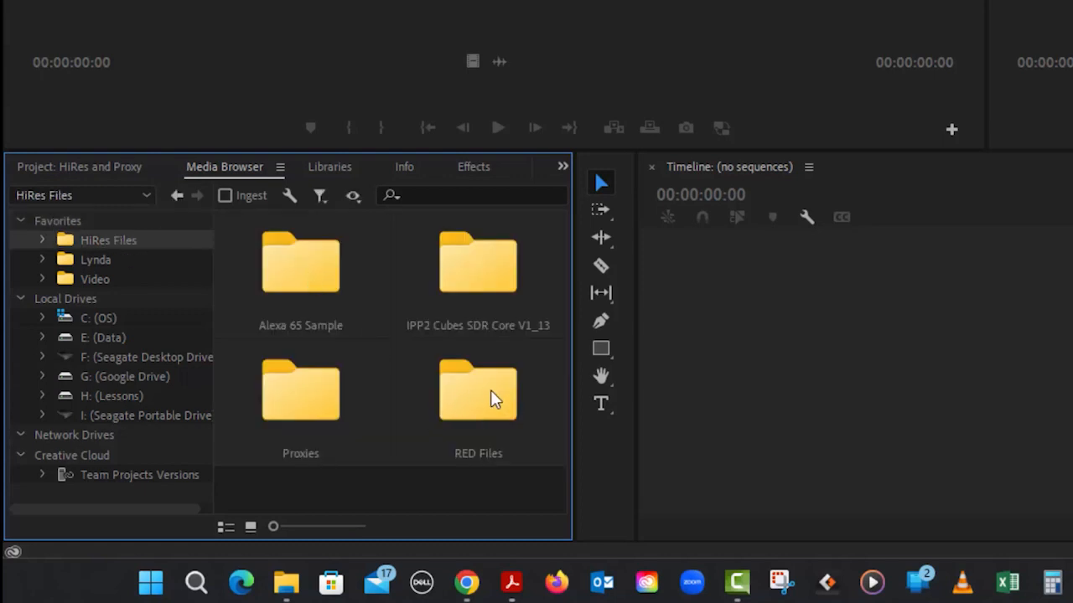
double_click(497, 405)
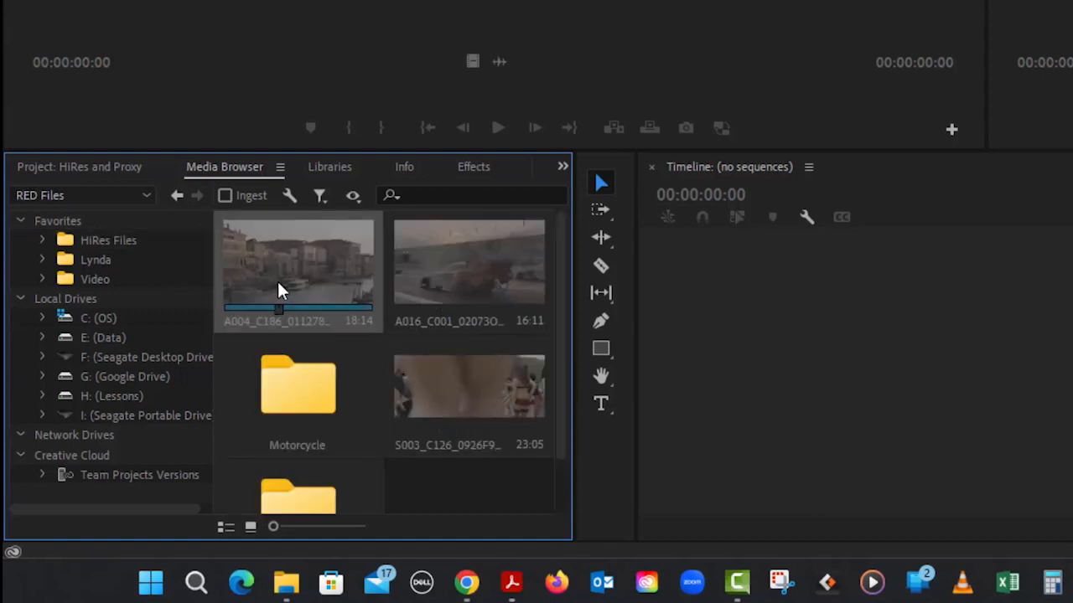
right_click(322, 256)
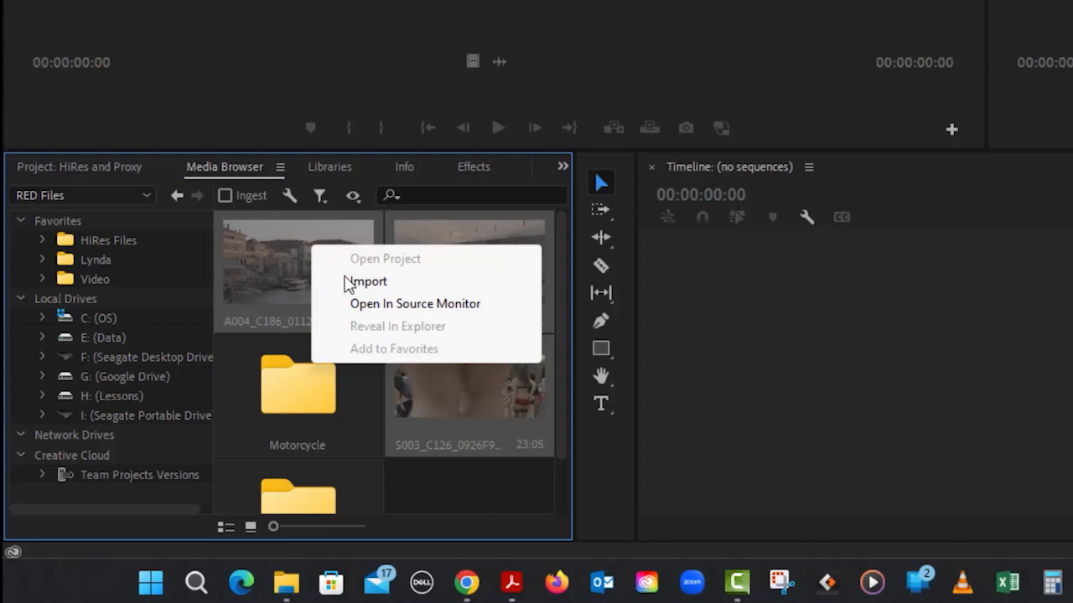
click(376, 282)
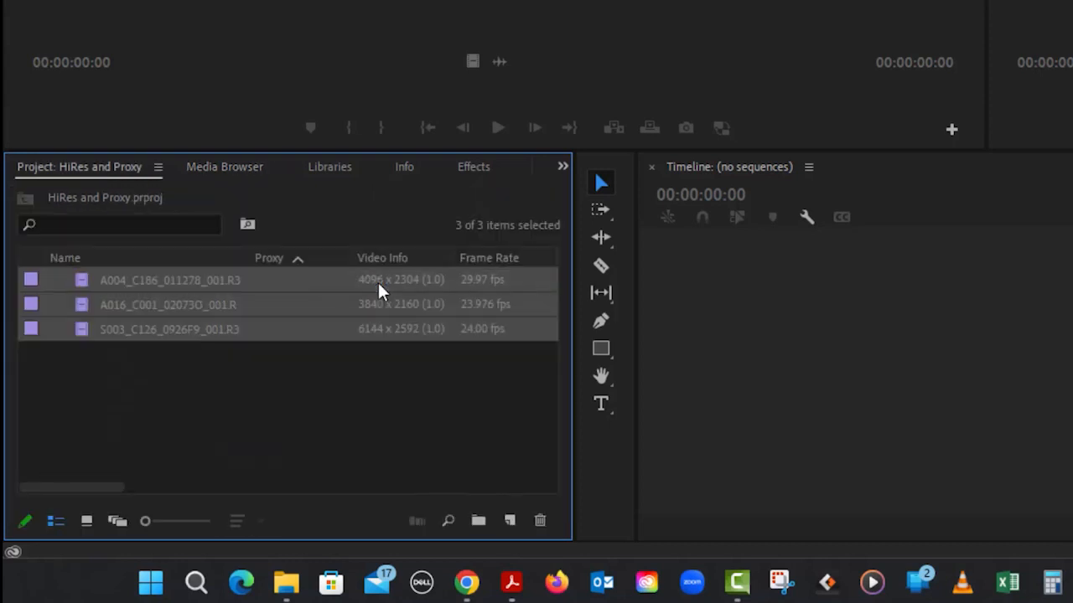
click(346, 409)
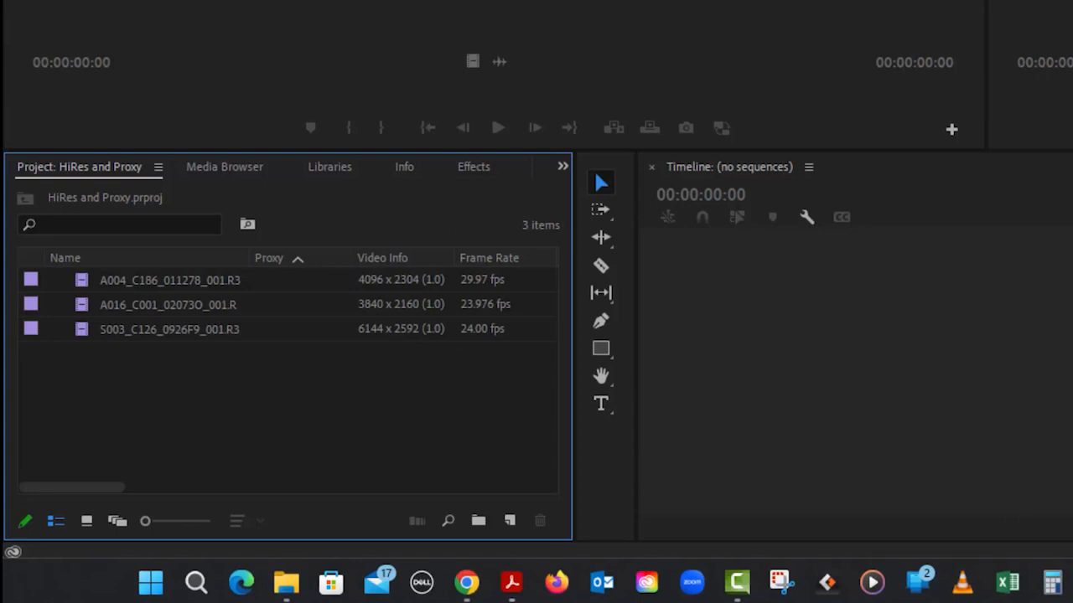
- Switch to Adobe Bridge and examine the .ari files in the 6560x3100 folder of Alexa 65 Sample
key(alt+Tab)
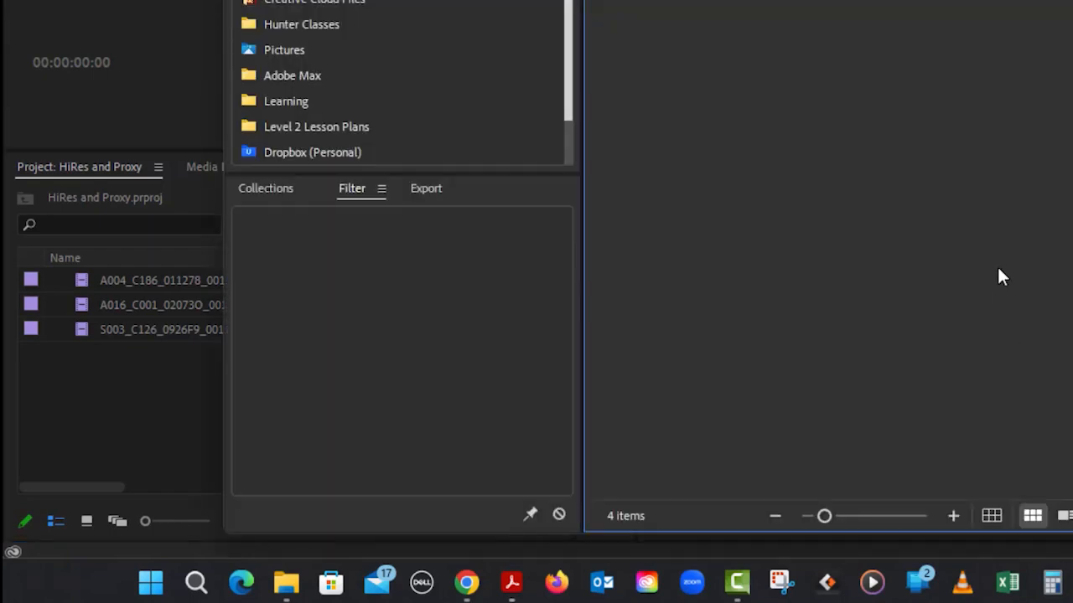
double_click(147, 112)
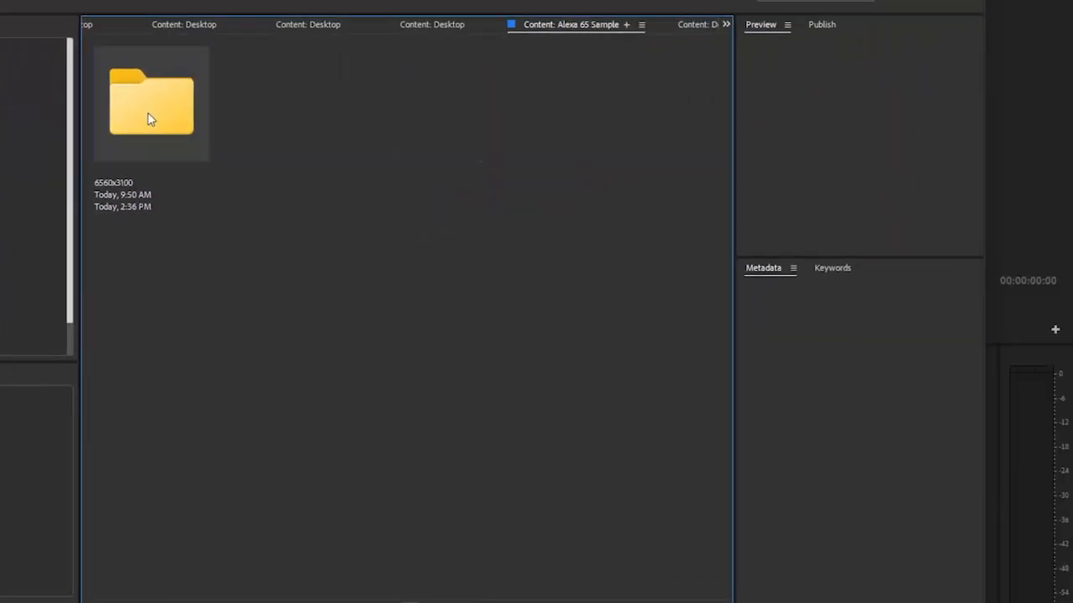
click(148, 112)
double_click(147, 113)
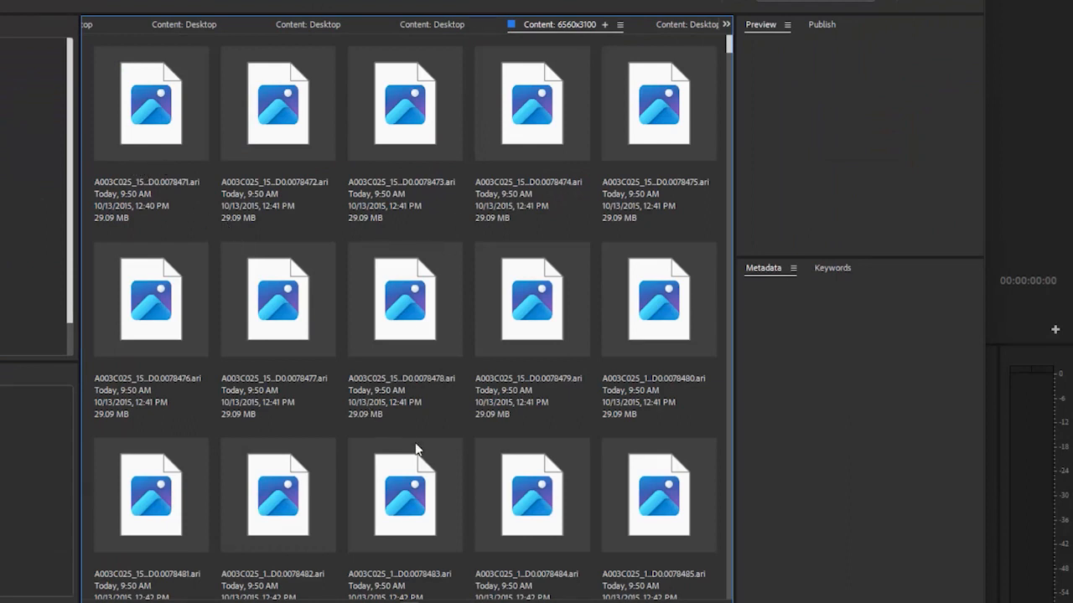
click(125, 1)
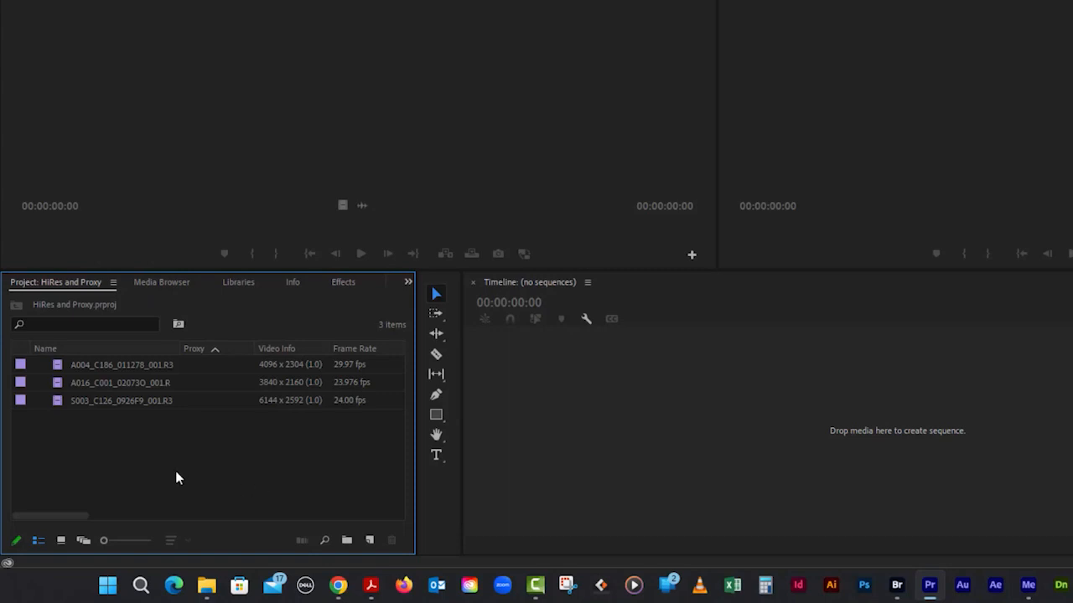
- Import the ALEXA clip from the 6560x3100 folder of Alexa 65 Sample into the project
click(162, 282)
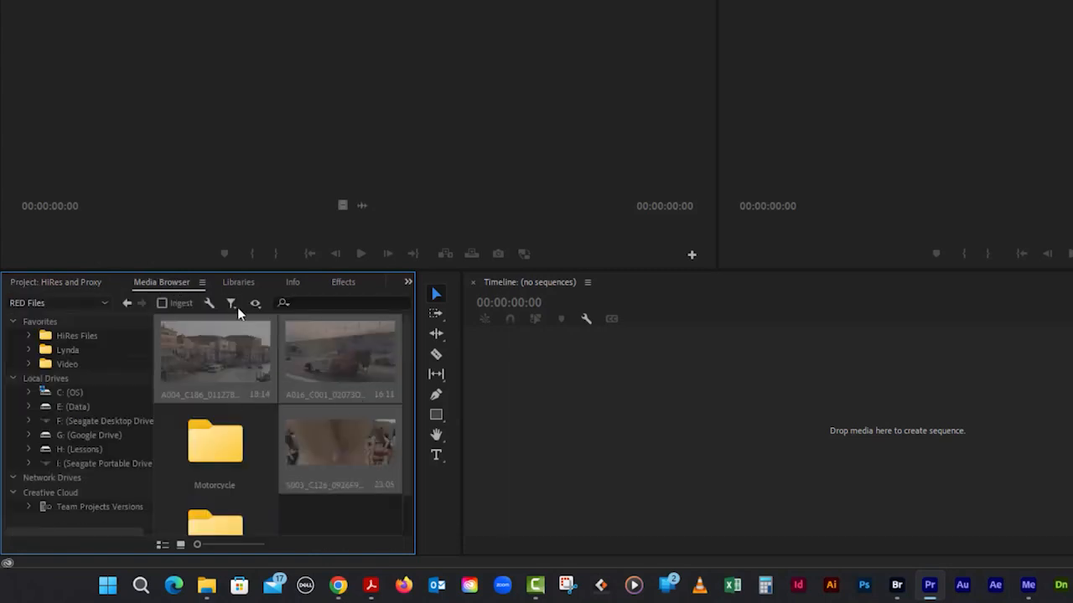
click(128, 303)
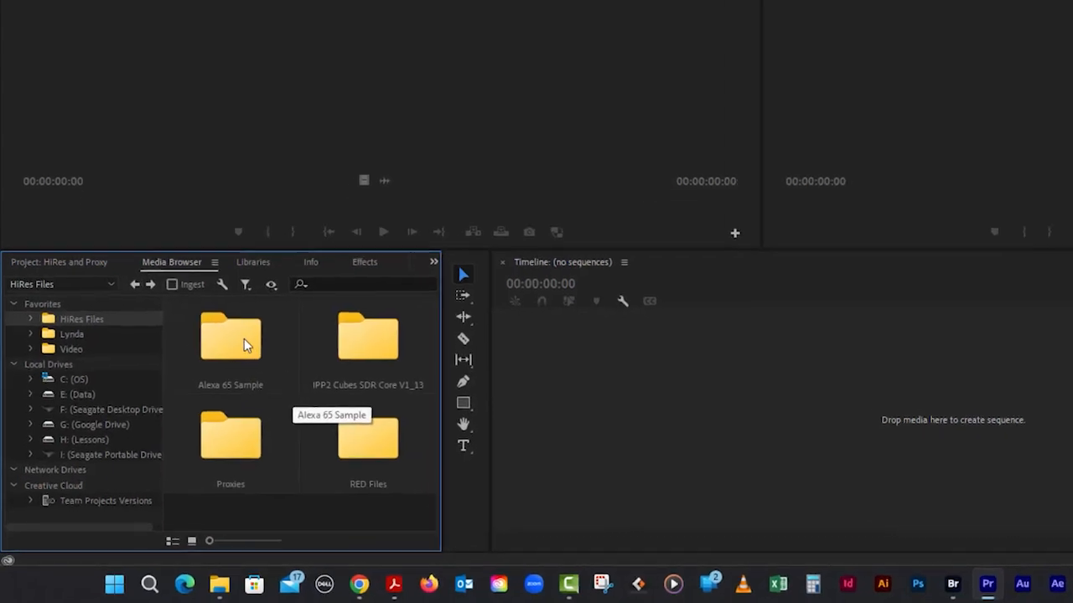
double_click(244, 339)
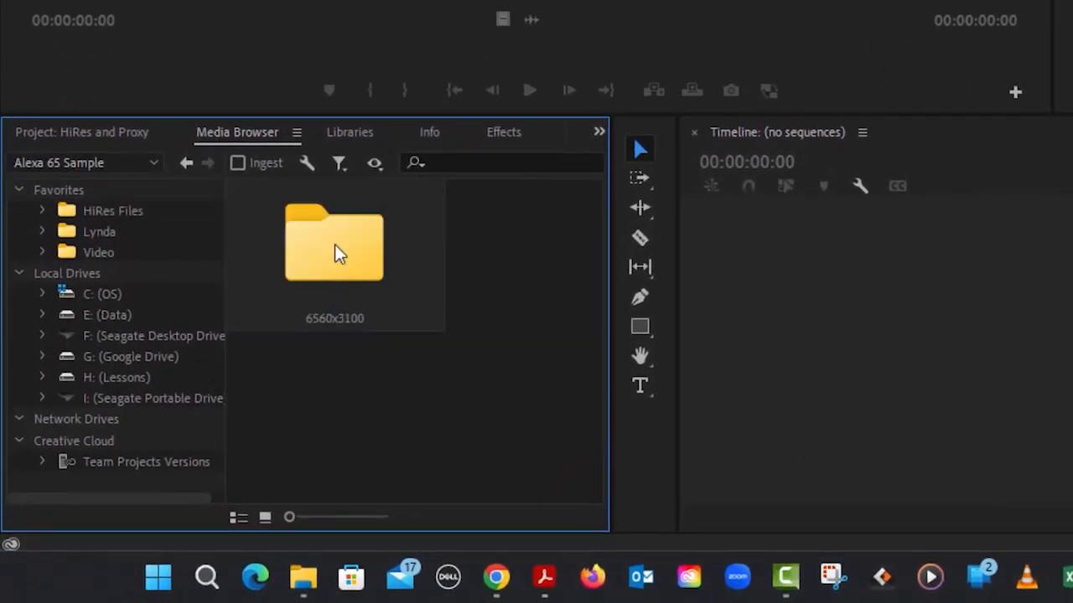
double_click(334, 244)
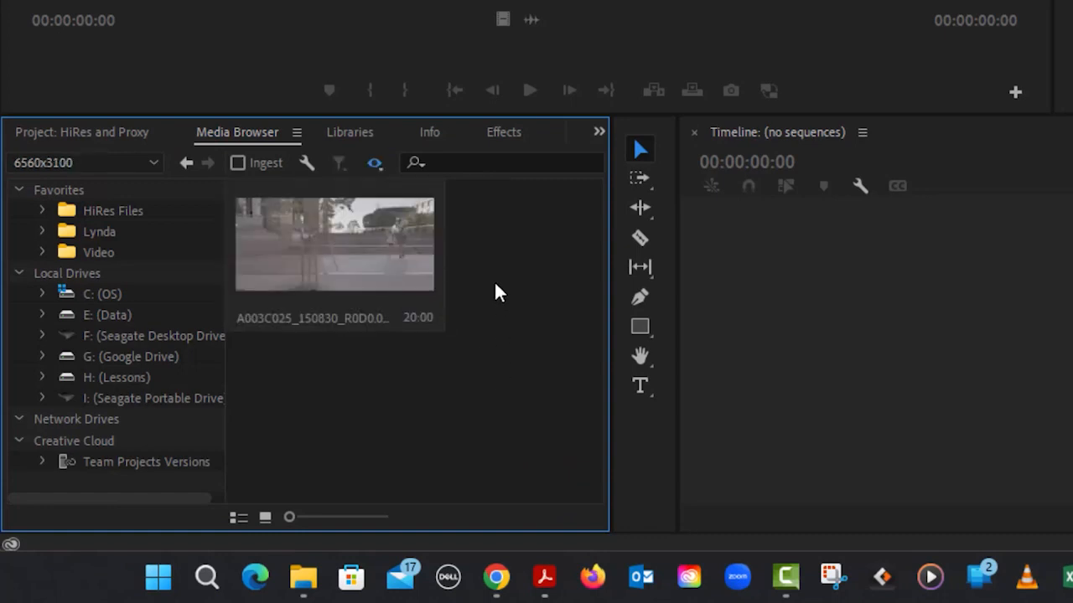
click(358, 256)
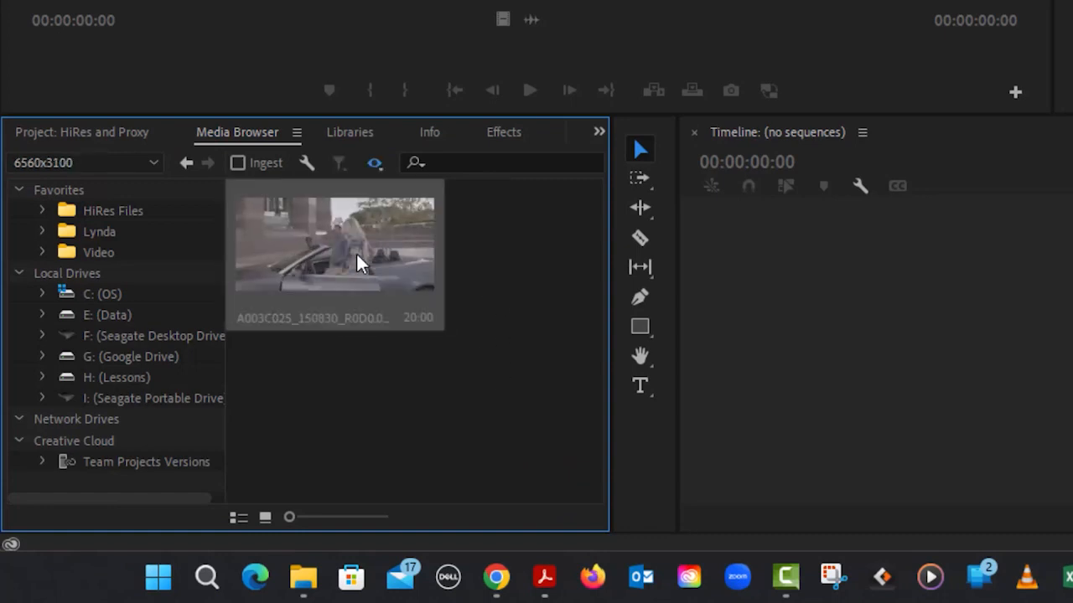
right_click(370, 248)
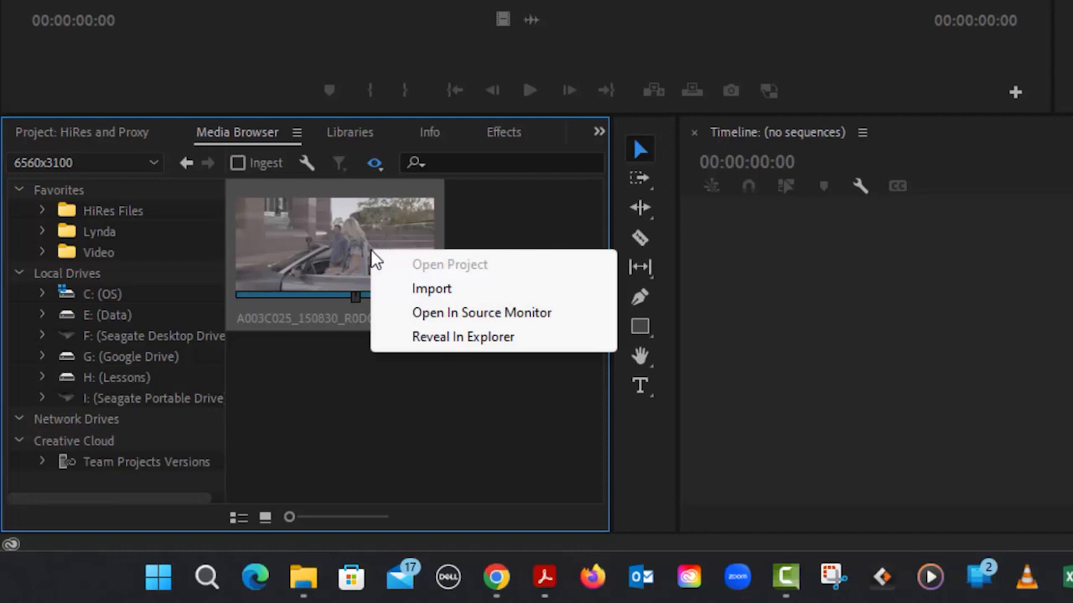
click(443, 290)
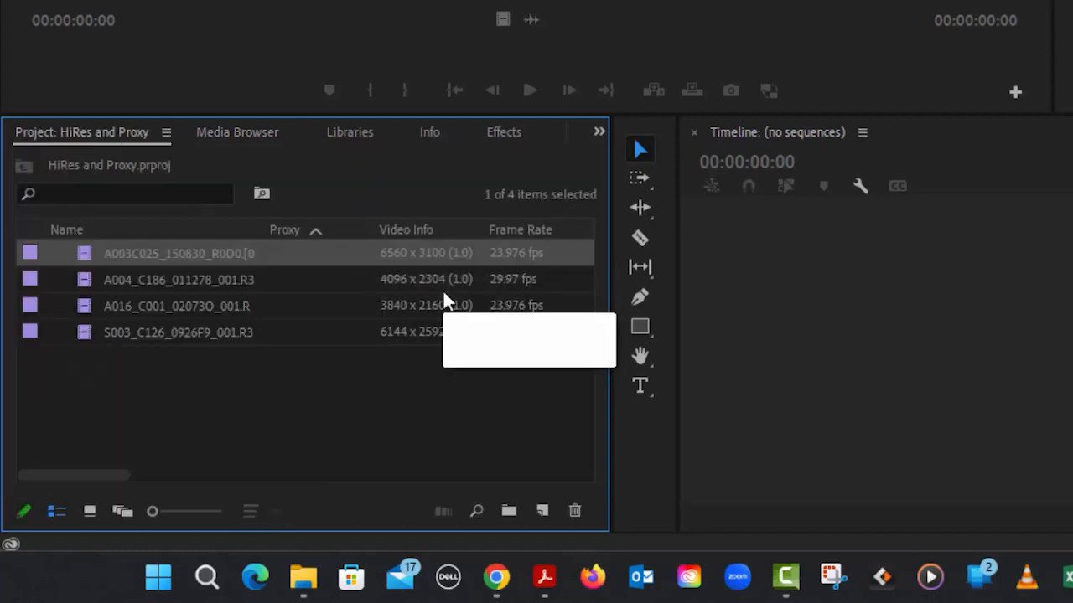
click(396, 414)
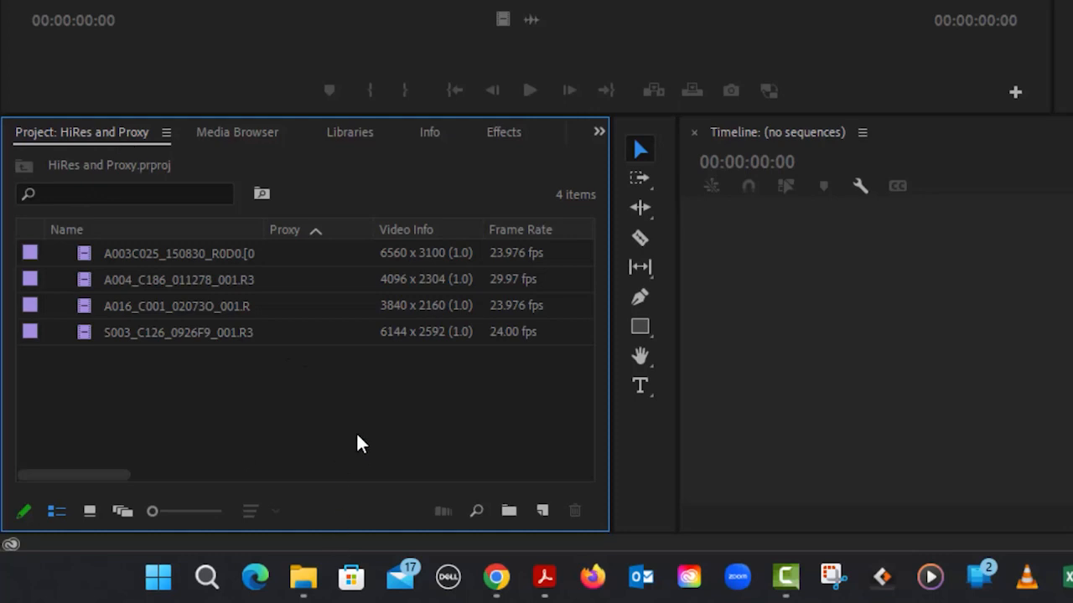
- Maximize the Project panel and examine which proxy properties are enabled in Metadata Display by filtering for "prox", leaving the settings as they are
key(grave)
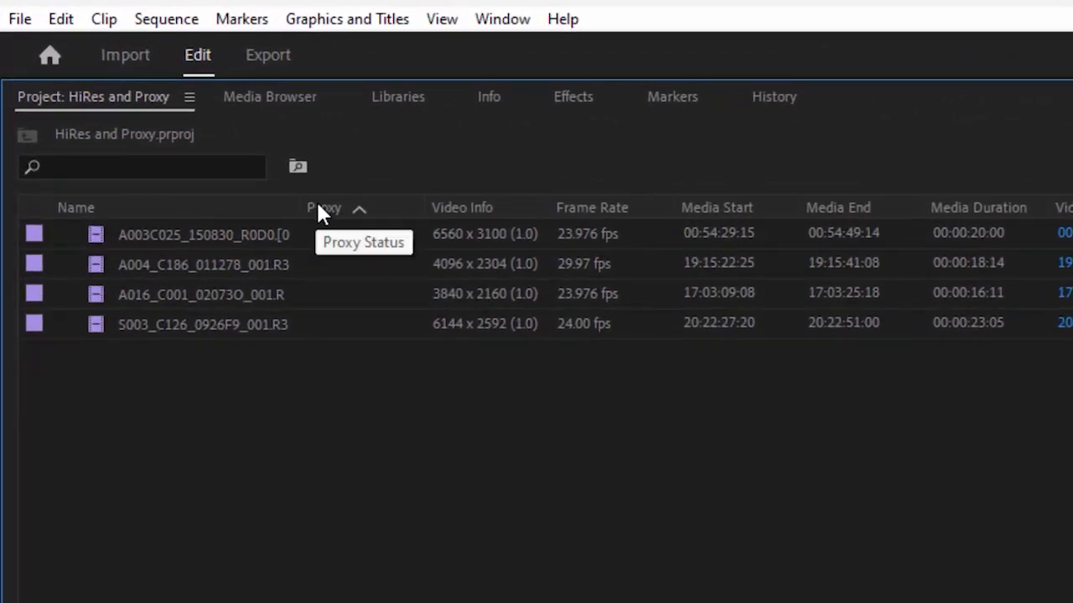
right_click(81, 201)
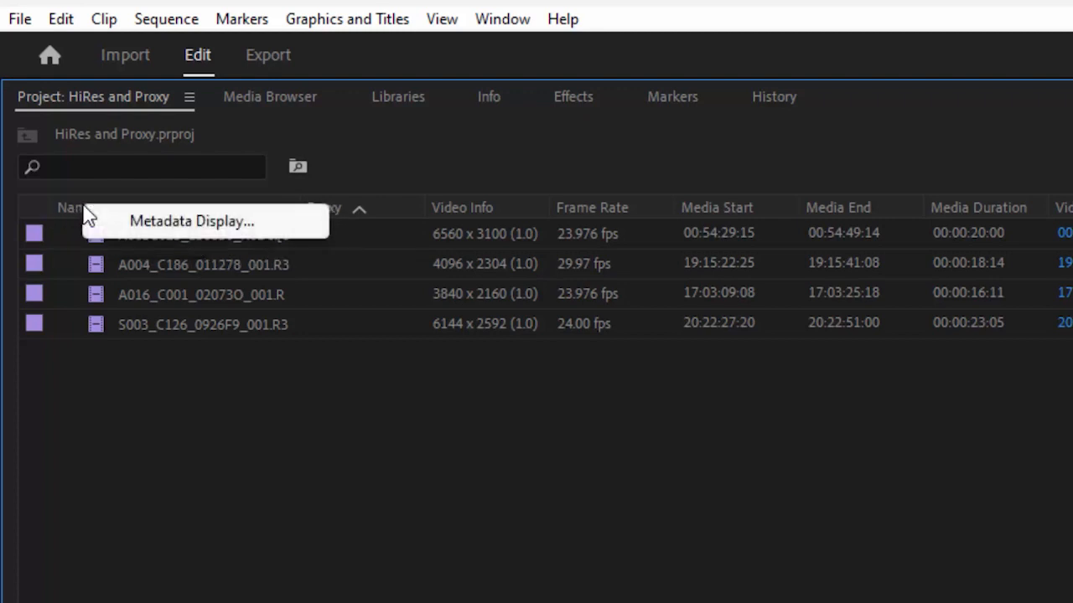
click(233, 225)
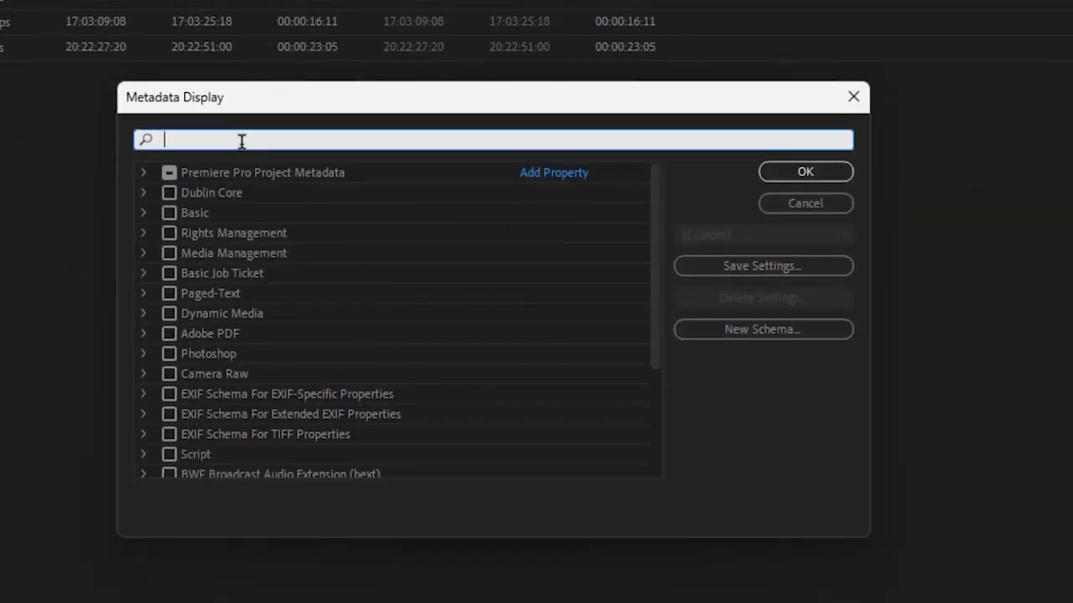
text(pro)
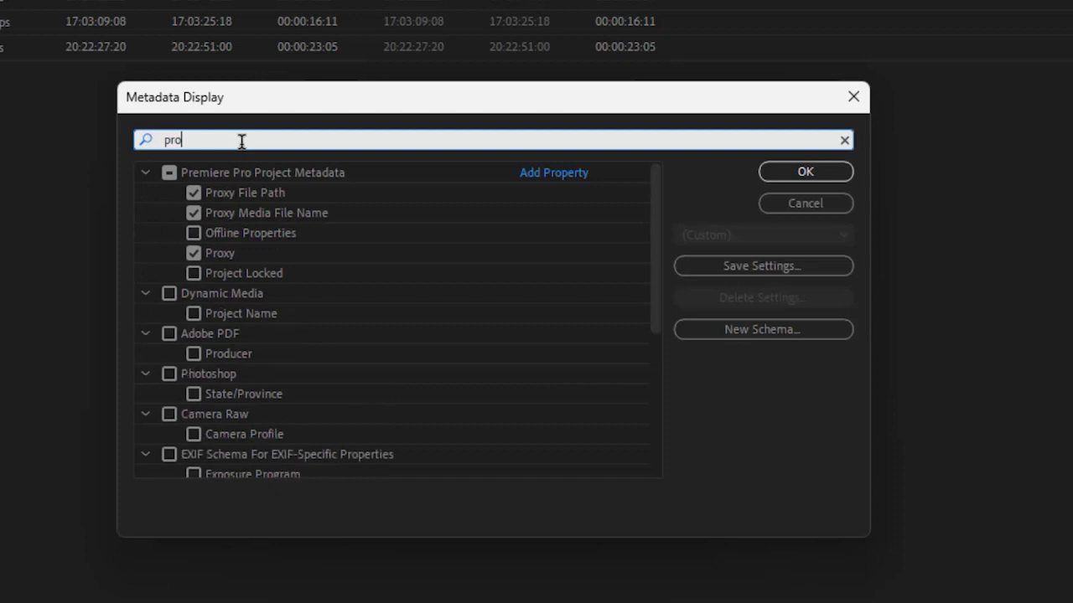
text(x)
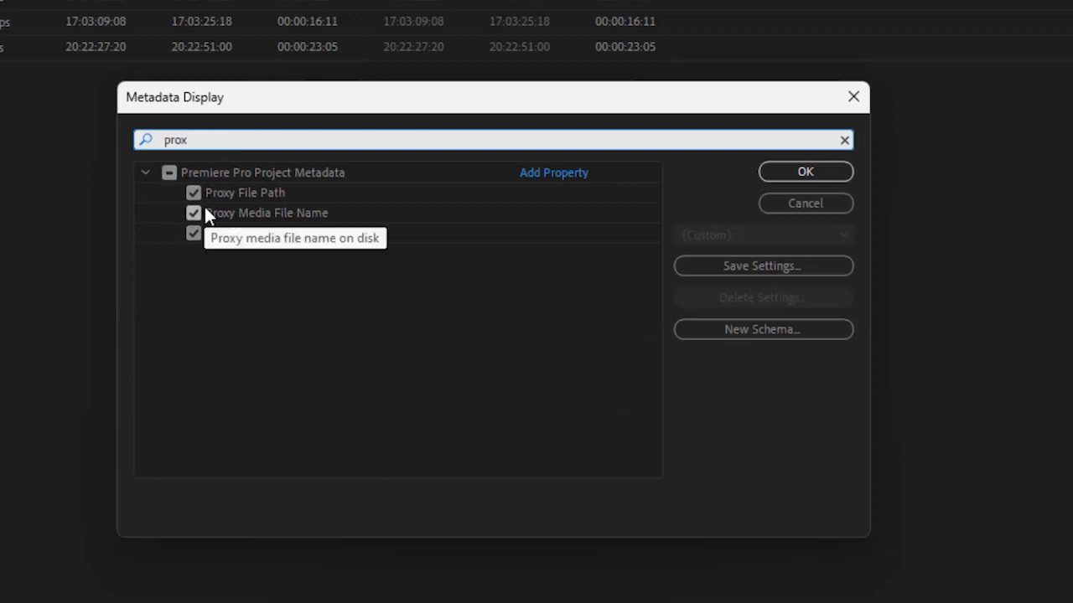
click(804, 204)
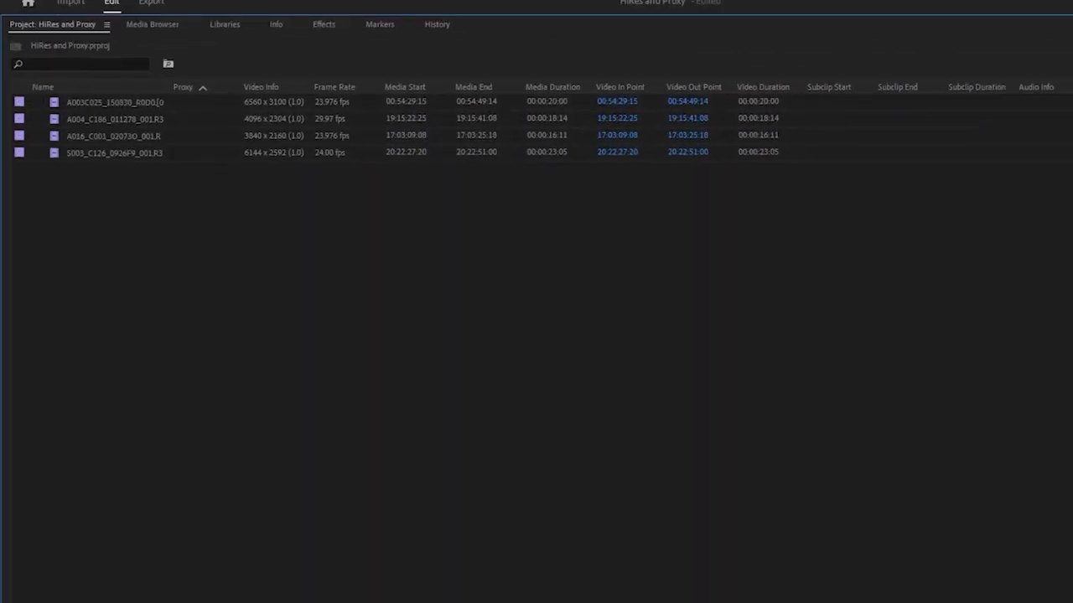
- Try moving the Tape Name column ahead of Audio Info in the project's clip list
scroll(765, 229, right, 10)
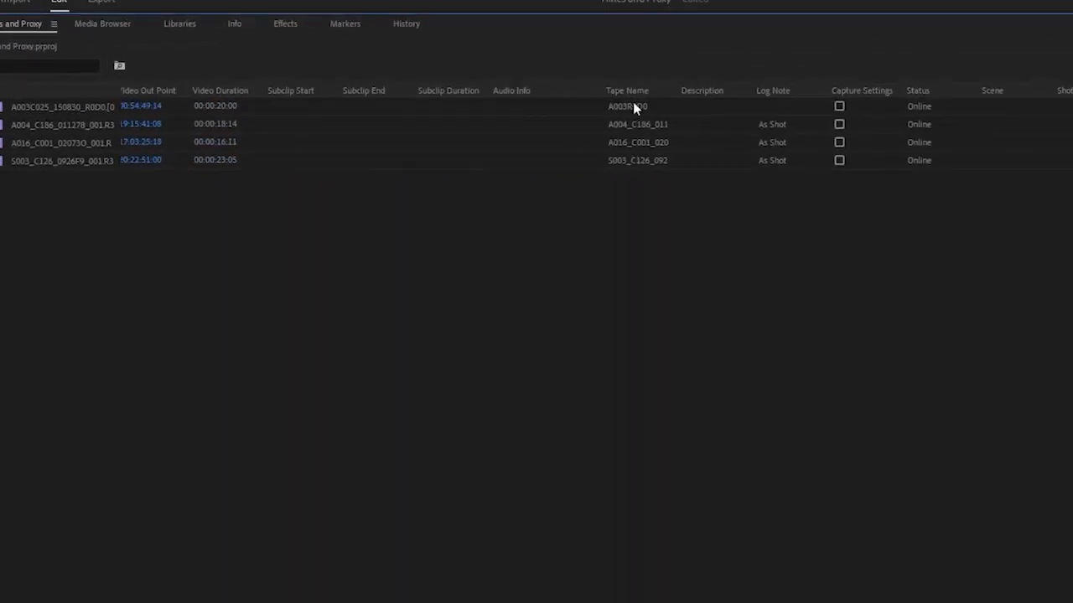
drag(629, 92, 555, 93)
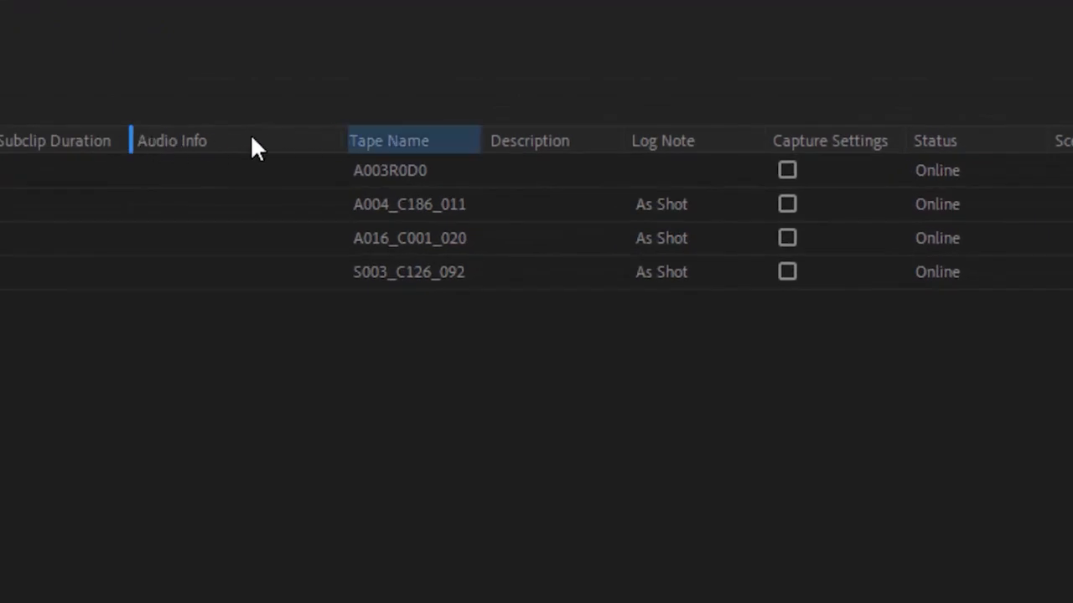
drag(255, 147, 373, 148)
scroll(210, 192, left, 10)
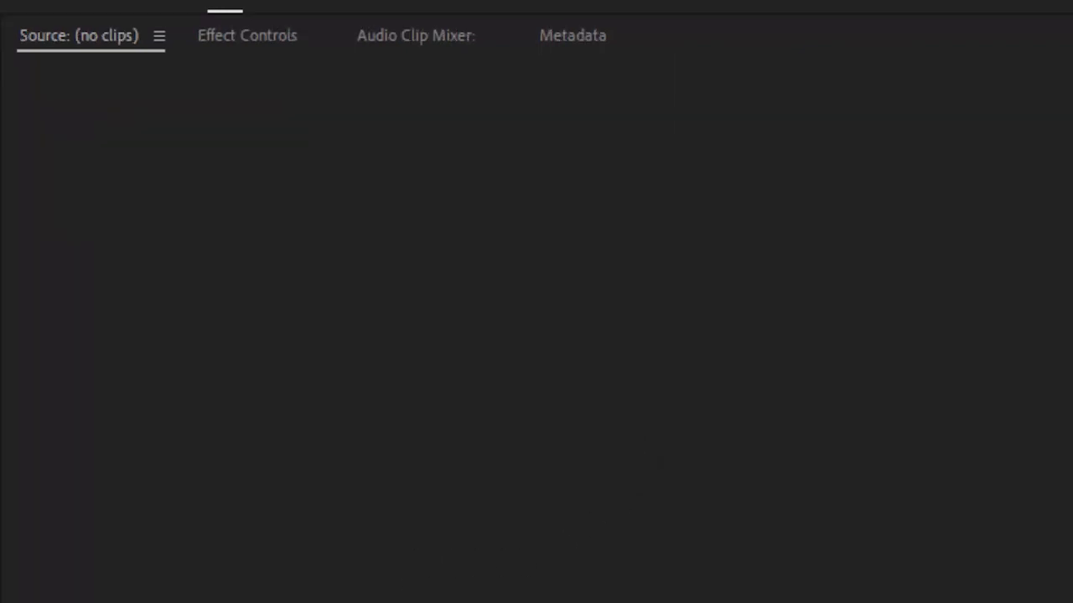
- Open the 6560 x 3100 ALEXA clip in the Source Monitor and rename it Alexa in the project
click(44, 429)
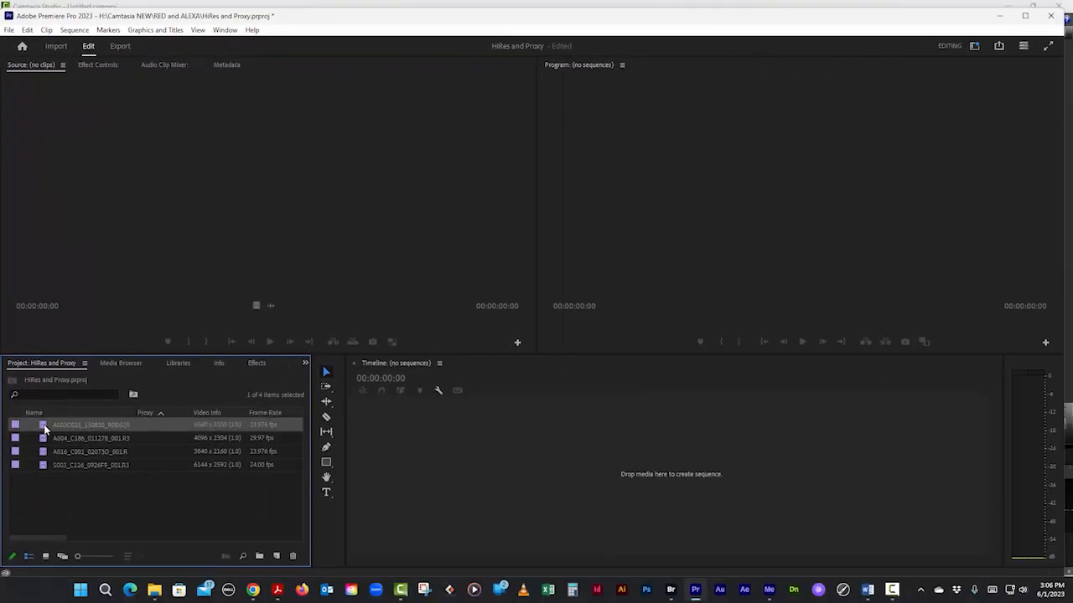
double_click(44, 429)
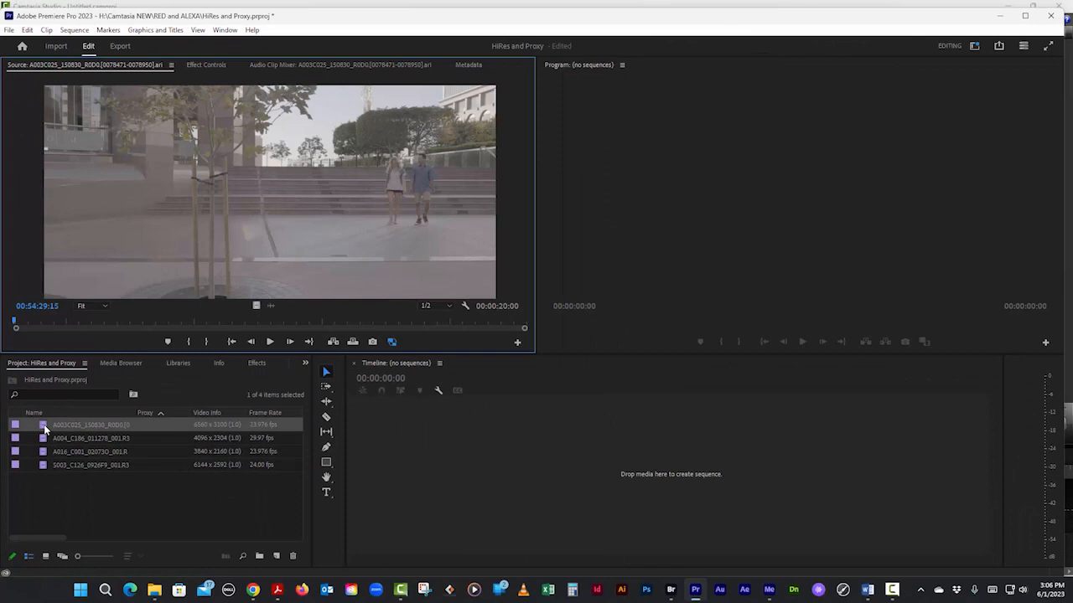
click(99, 428)
text(A)
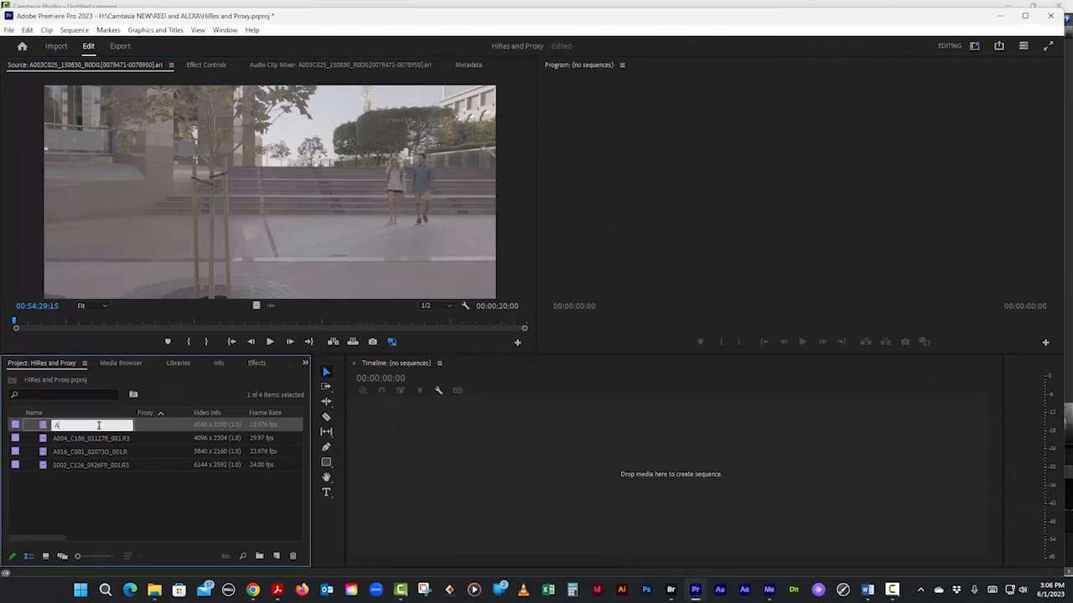
text(lexa)
click(165, 512)
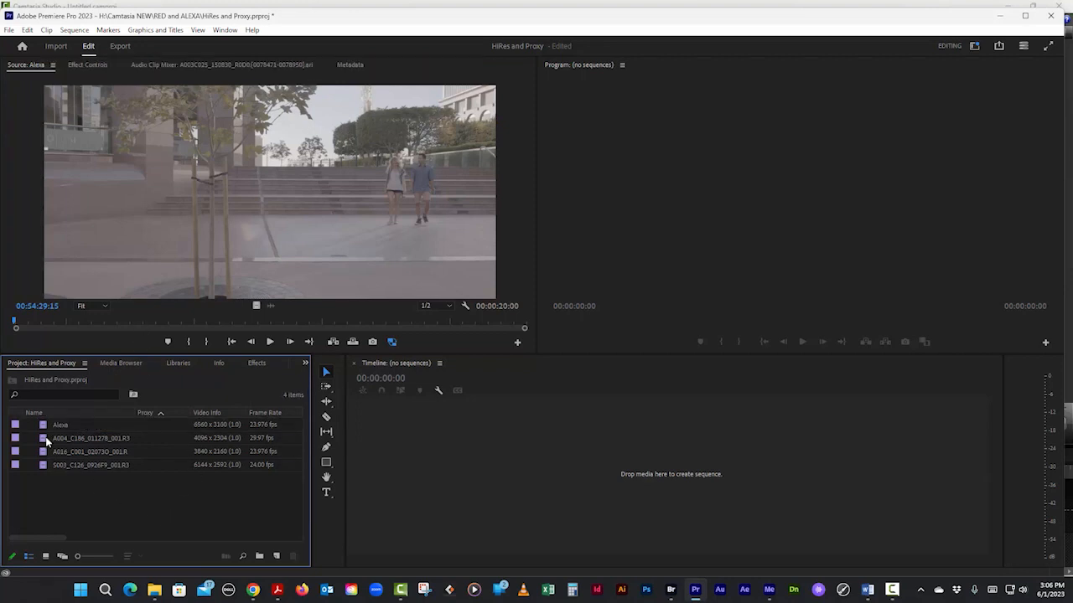
- Open the clip A004_C186_011278_001.R3D in the Source Monitor and rename it Venice in the project
double_click(50, 439)
click(95, 442)
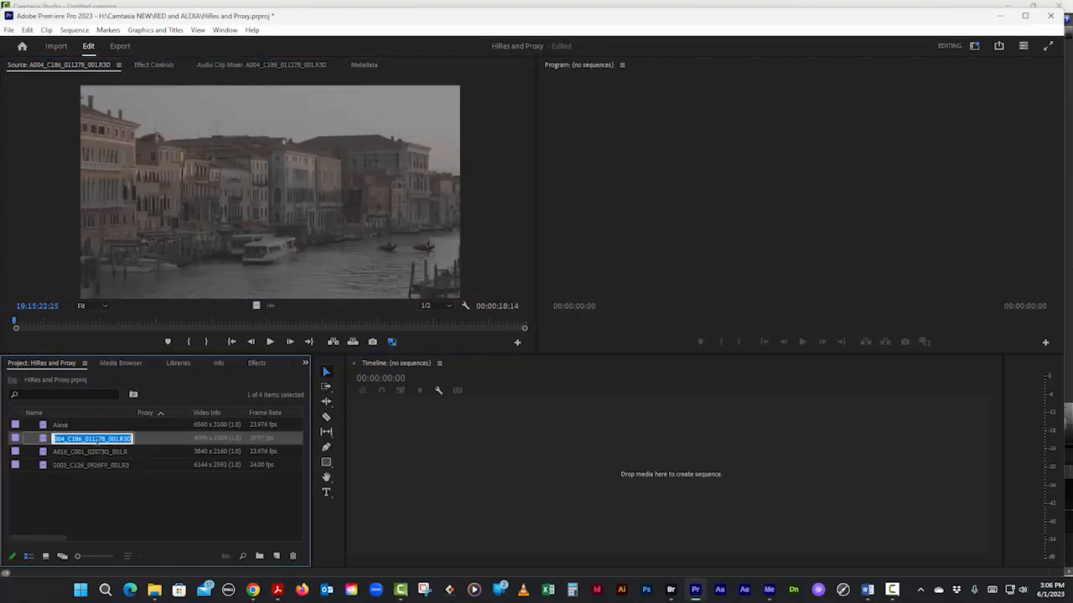
text(Venice)
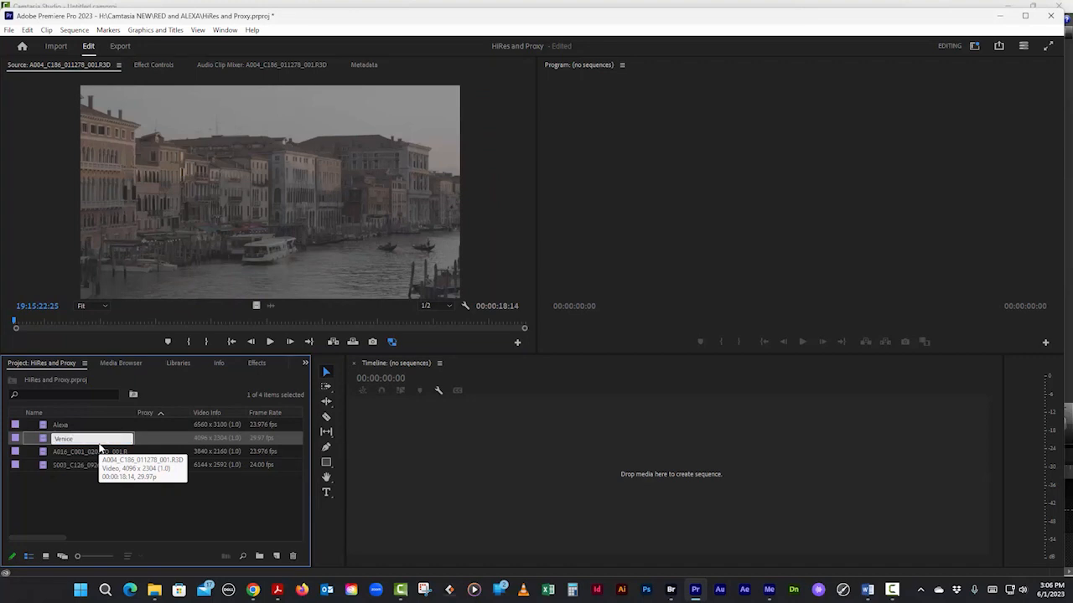
click(162, 503)
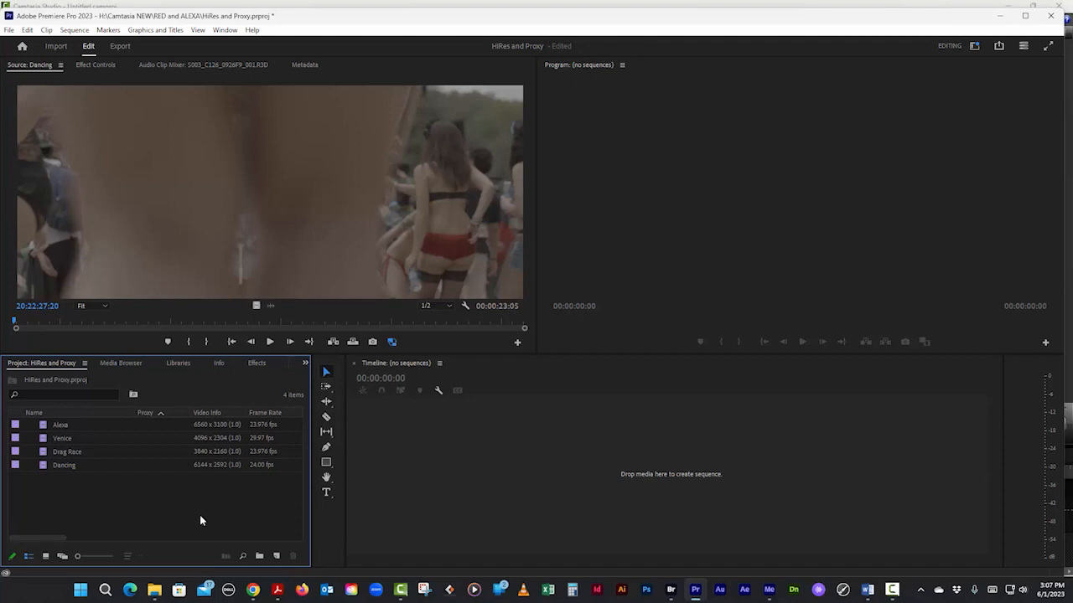
- Create a new sequence from the Alexa clip and expand the Video 1 track to show its thumbnails
click(43, 426)
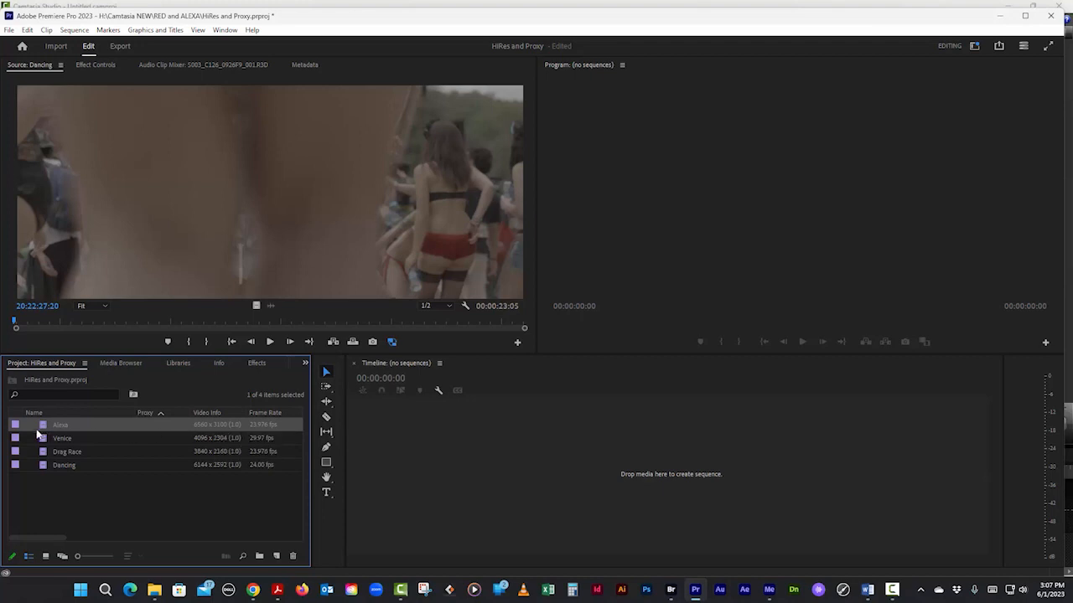
drag(50, 429, 440, 477)
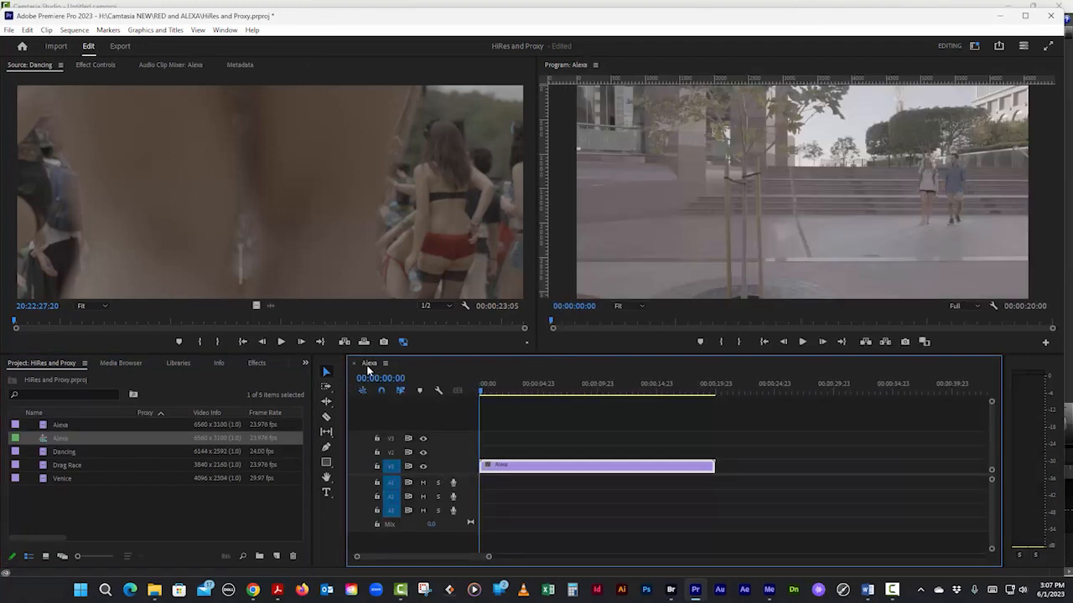
double_click(452, 469)
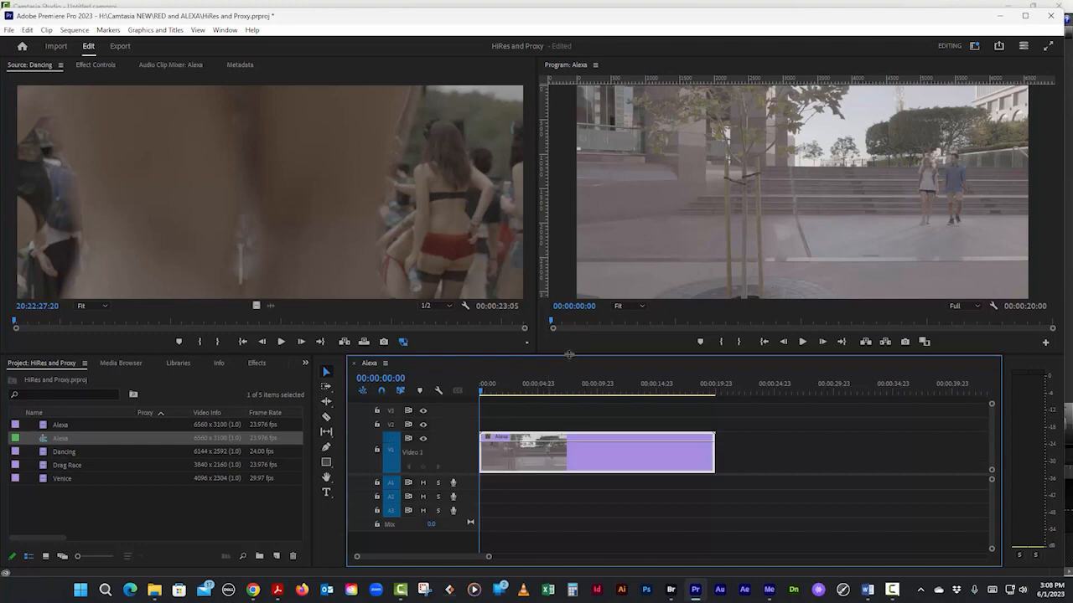
- Enlarge the Program Monitor and move the sequence playhead to 00:00:07:13
drag(568, 361, 570, 389)
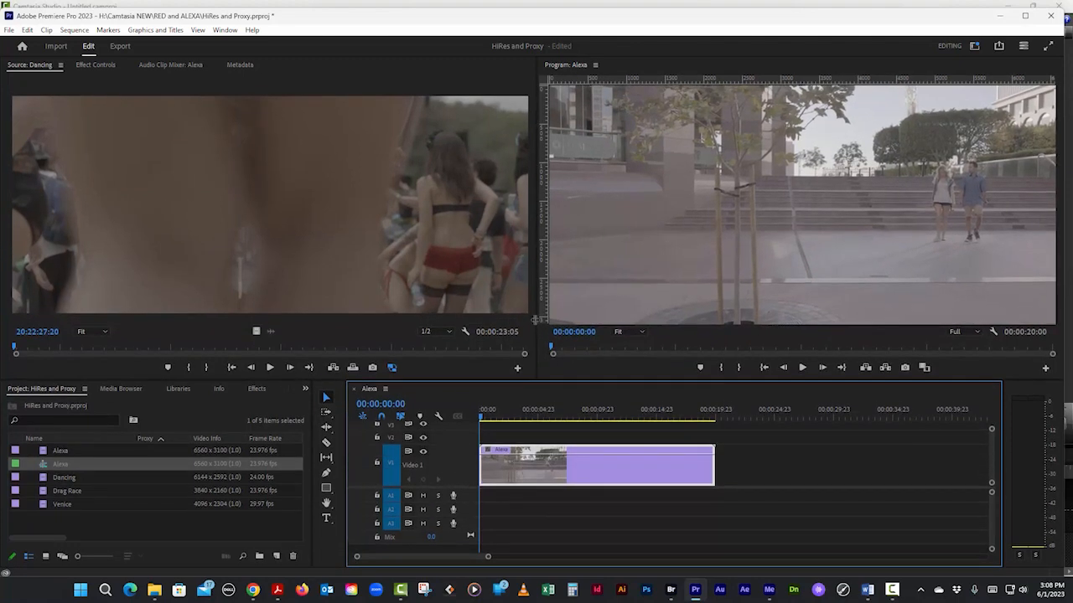
drag(537, 321, 452, 321)
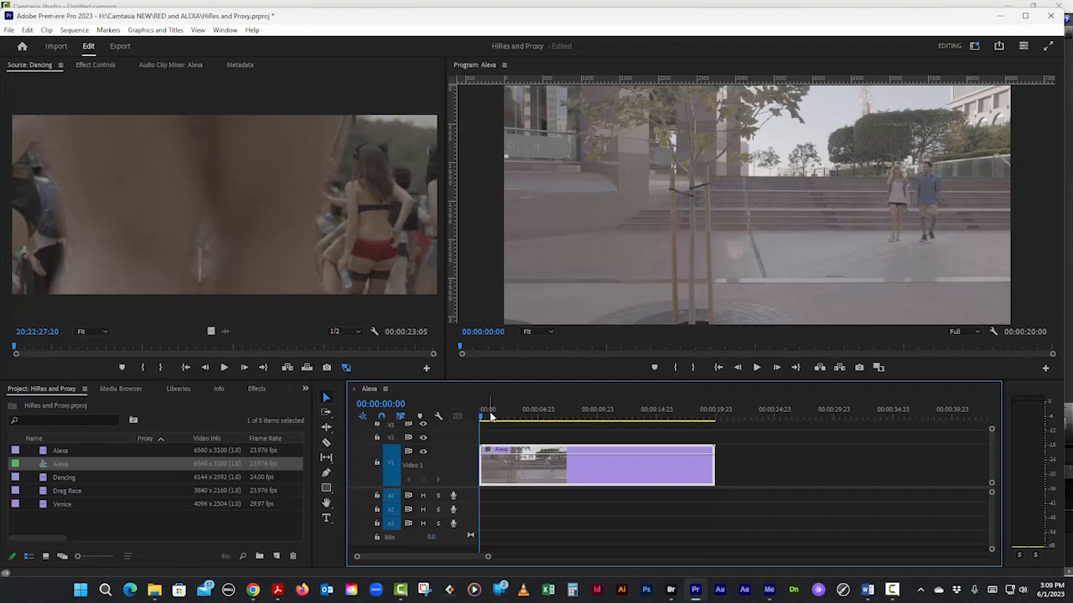
drag(482, 419, 568, 429)
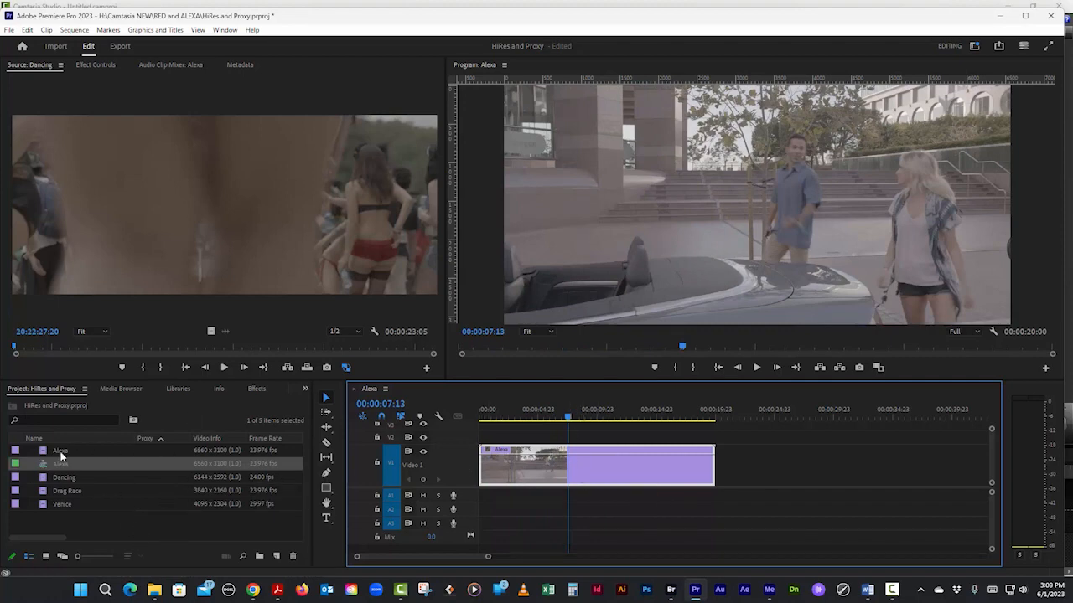
- Load the Alexa clip in the Source Monitor and use Lumetri Color to apply the RWG_Log3G10 to REC709_BT1886 MEDIUM_CONTRAST, R_1_Hard creative look to the sequence clip
click(44, 453)
double_click(43, 453)
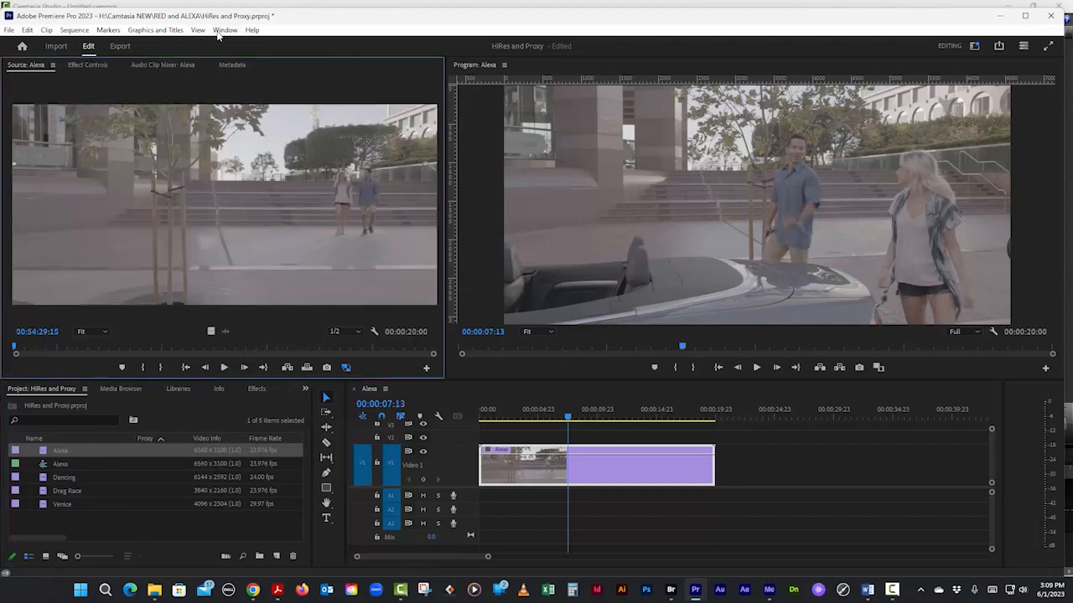
click(224, 30)
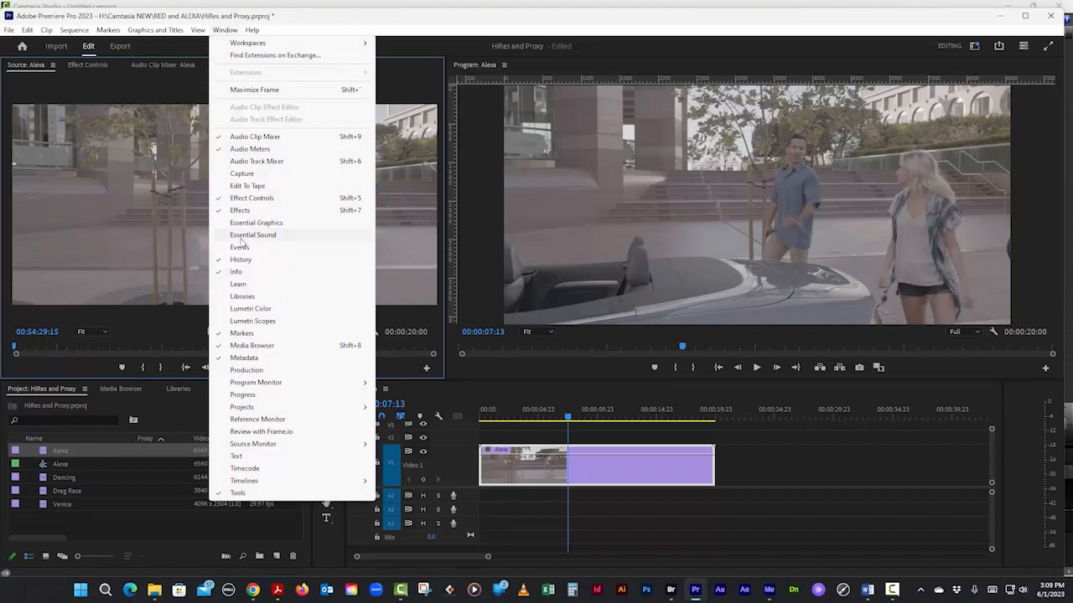
click(277, 310)
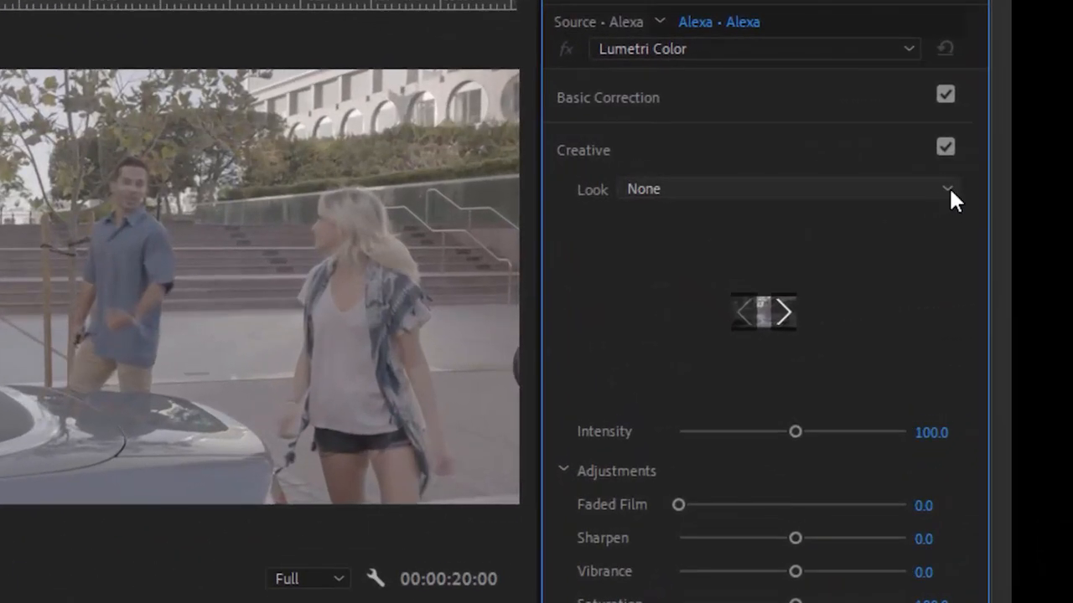
click(963, 181)
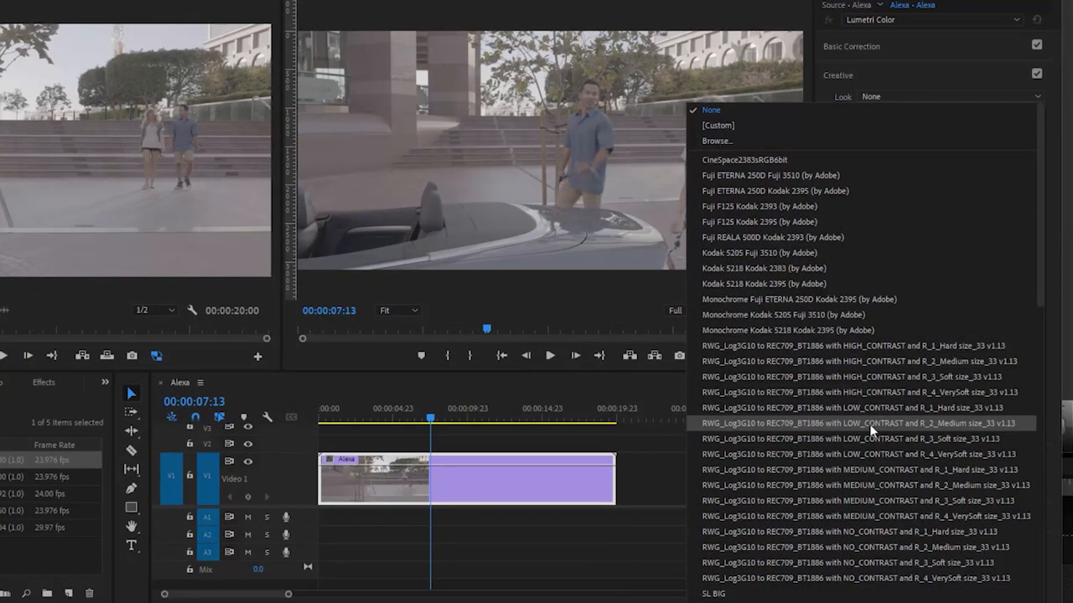
click(876, 470)
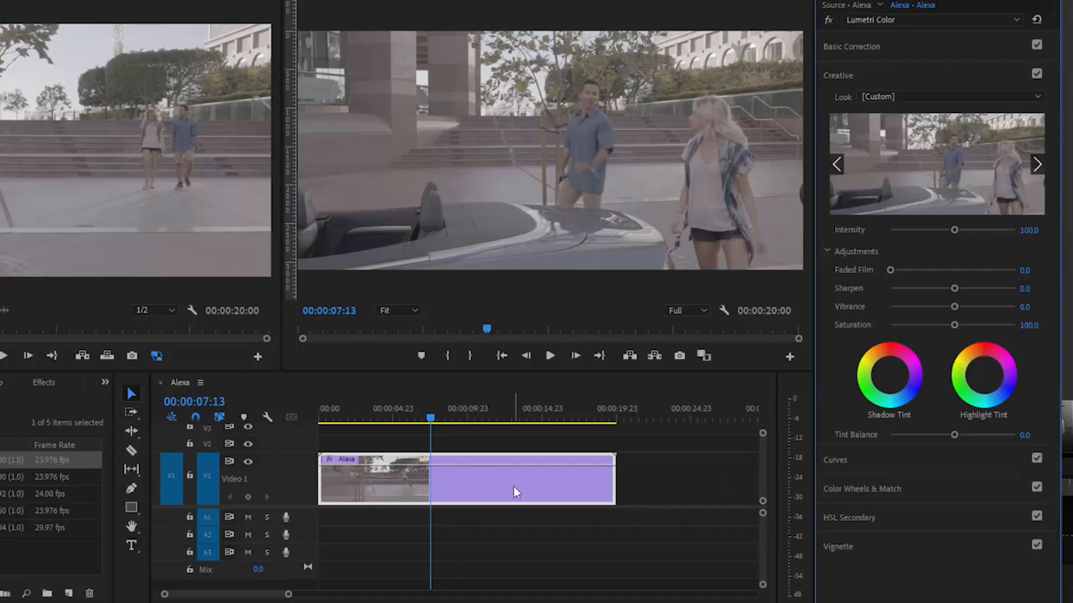
- Apply the RWG_Log3G10 to REC709_BT1886 with MEDIUM_CONTRAST and R_2_Medium creative look to the Alexa source clip
click(691, 493)
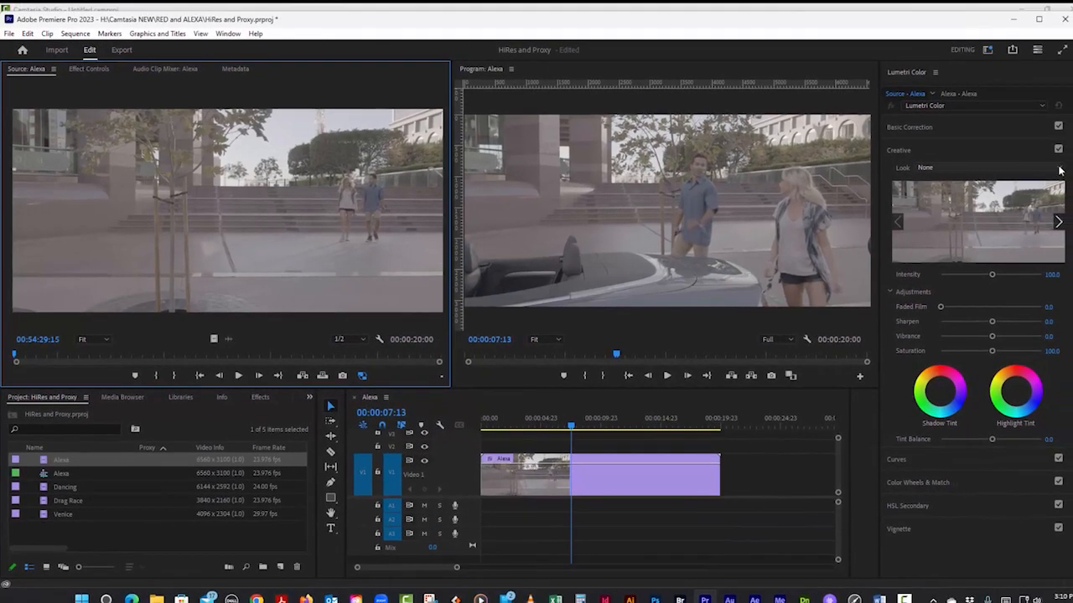
click(1059, 170)
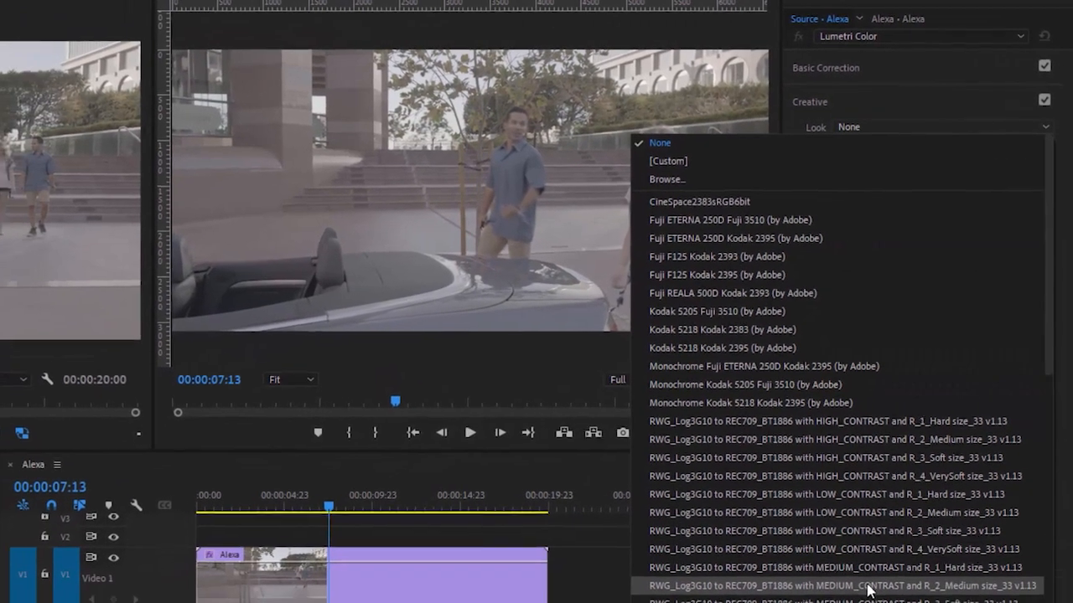
click(868, 588)
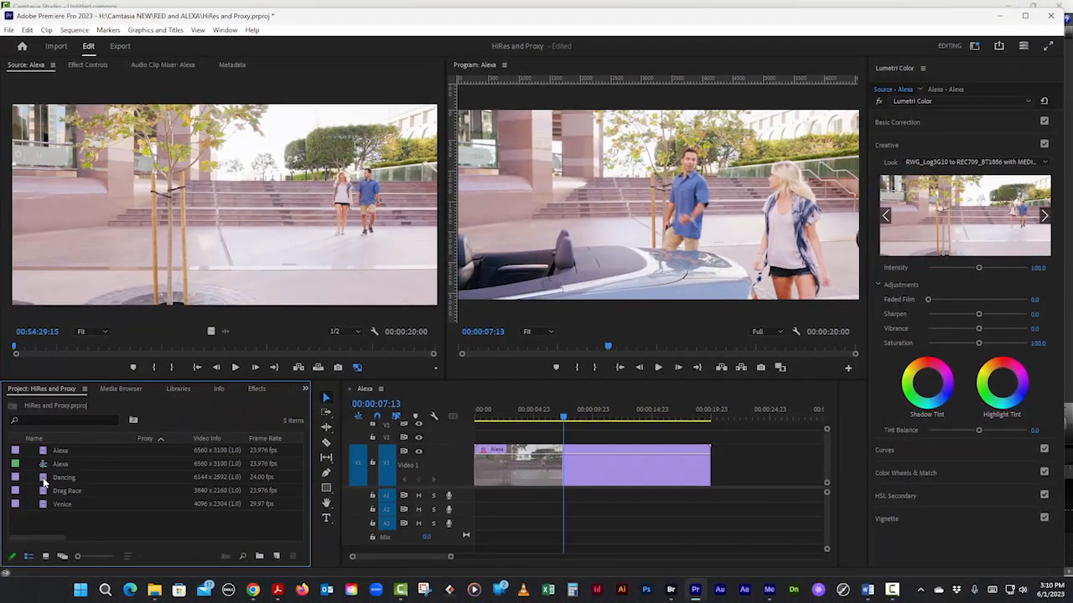
- Load the Dancing clip as source and apply the RWG_Log3G10 to REC709_BT1886 with MEDIUM_CONTRAST and R_1_Hard creative look
double_click(44, 479)
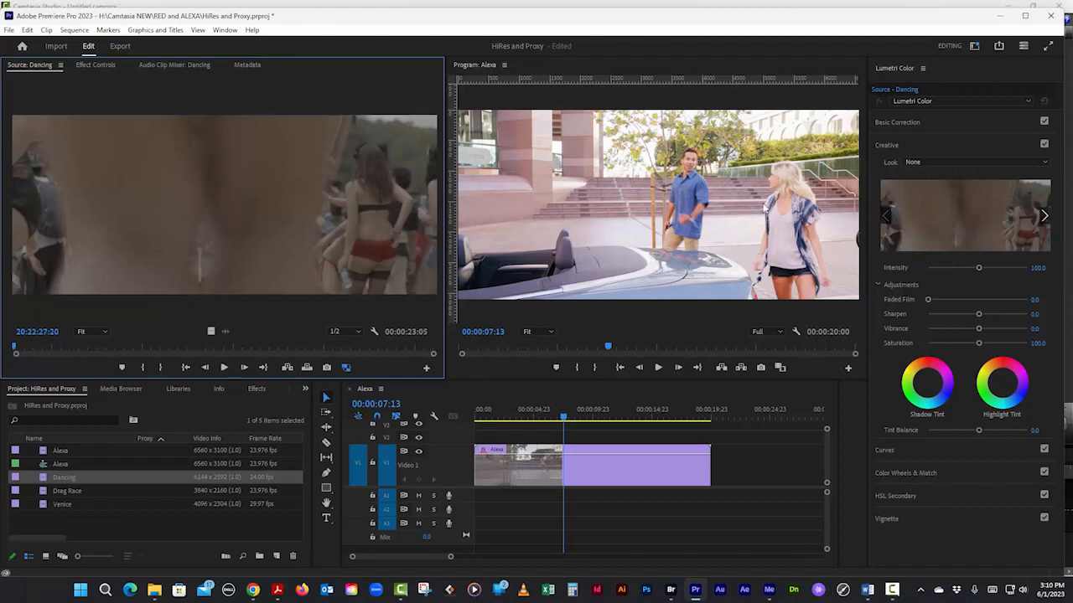
click(1046, 165)
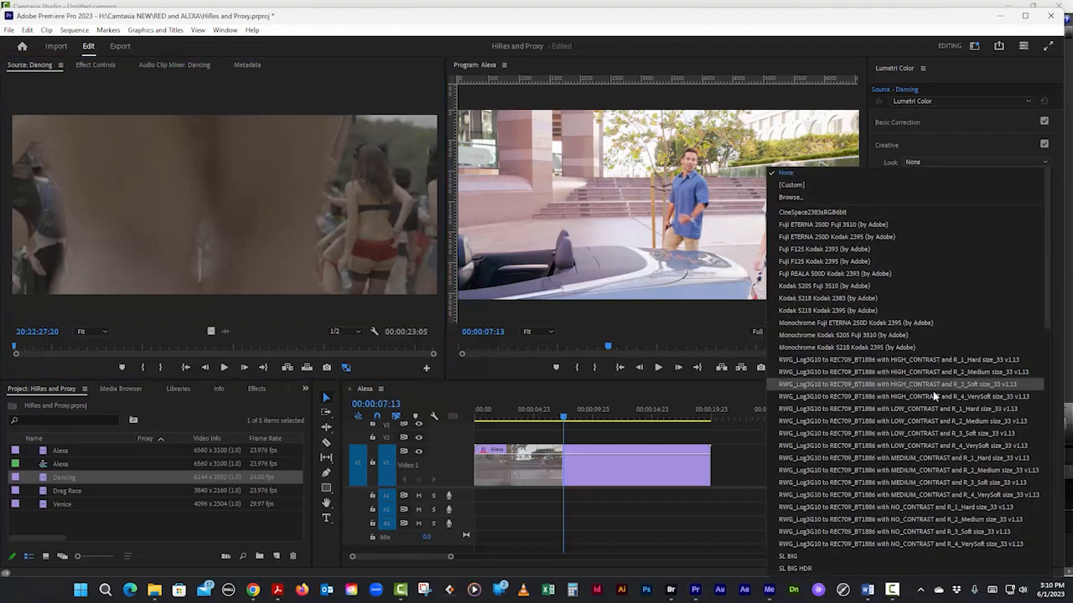
click(907, 457)
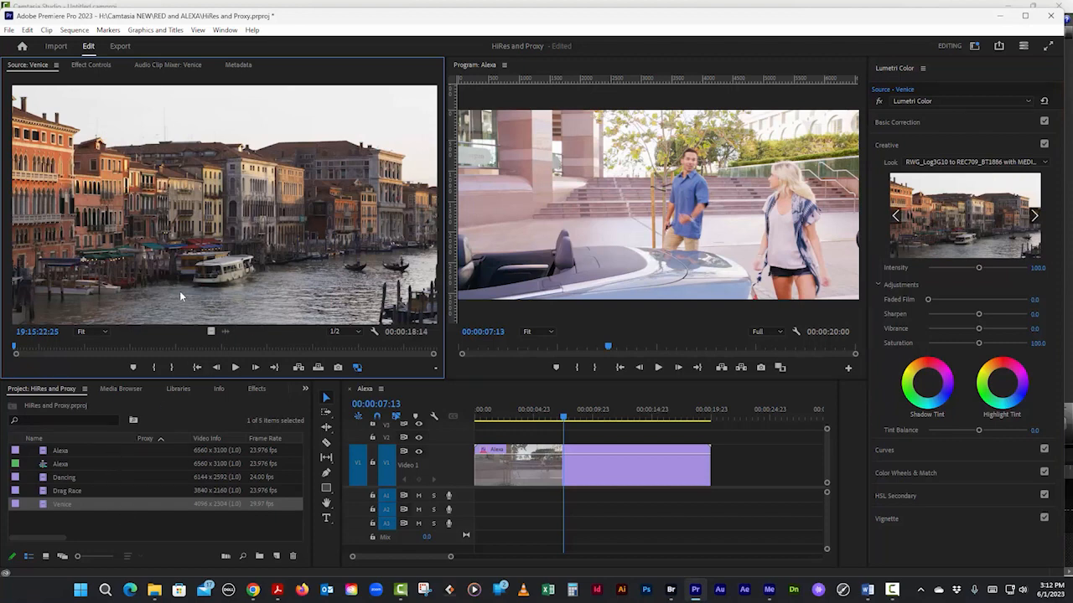
- Examine the Venice clip's RED Source Settings in Effect Controls and reset the Editing workspace to its saved layout
click(91, 65)
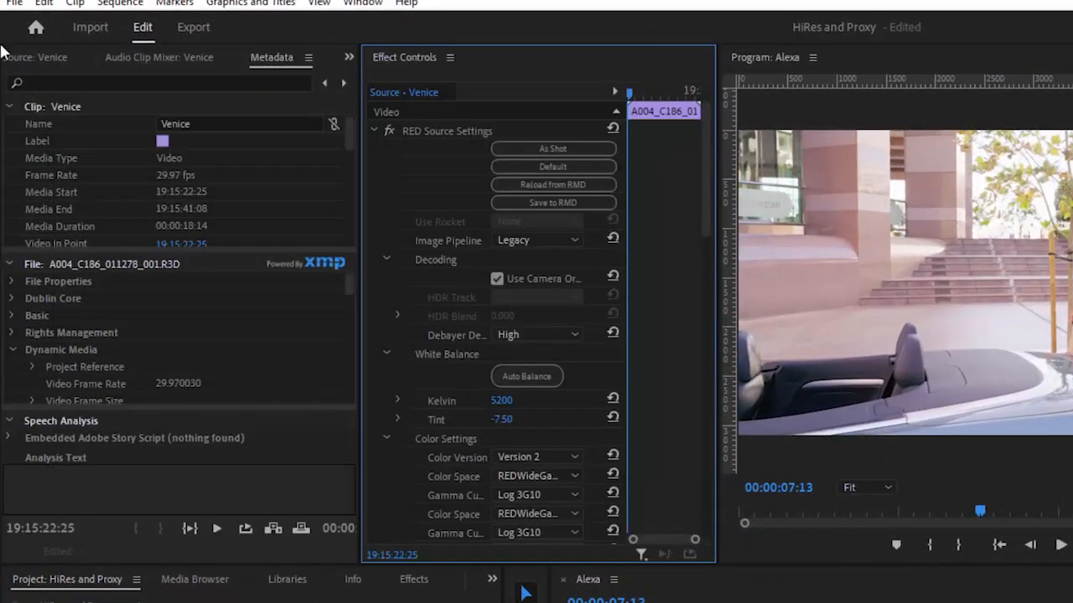
click(42, 57)
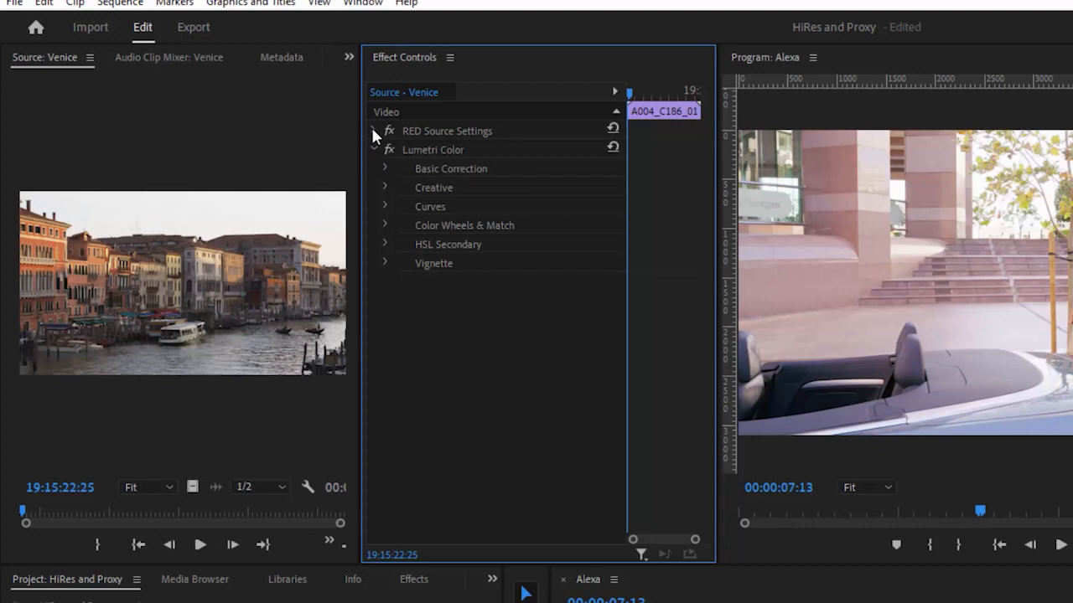
click(374, 131)
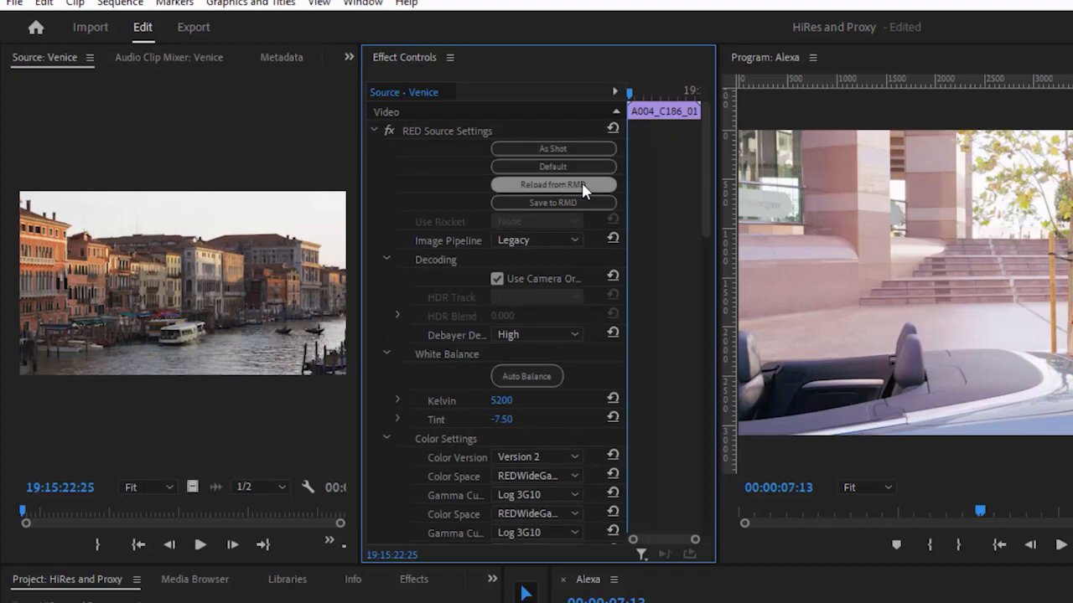
click(374, 131)
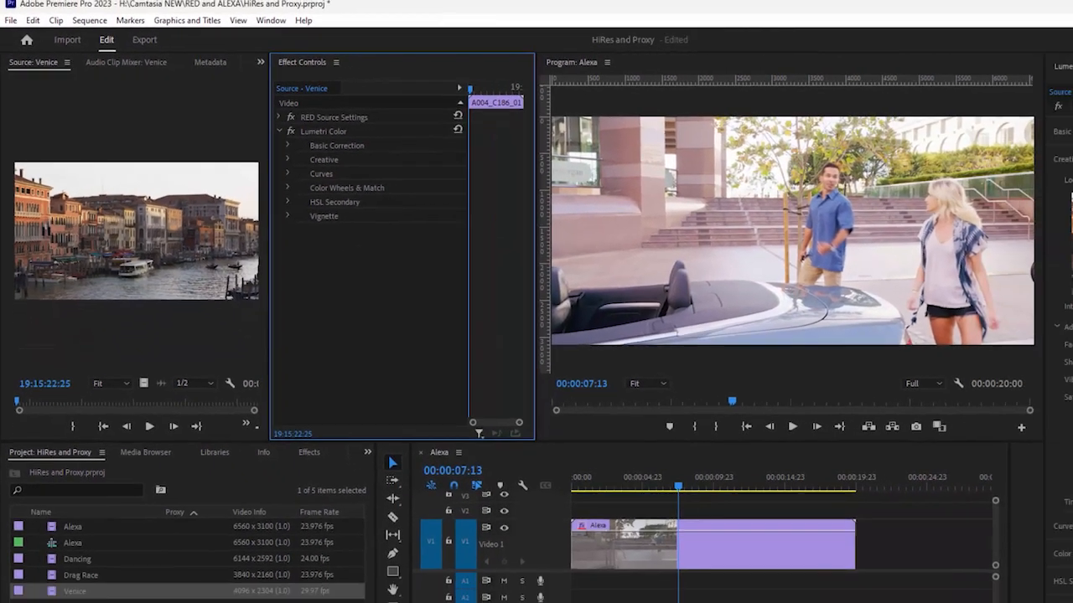
double_click(946, 46)
click(577, 326)
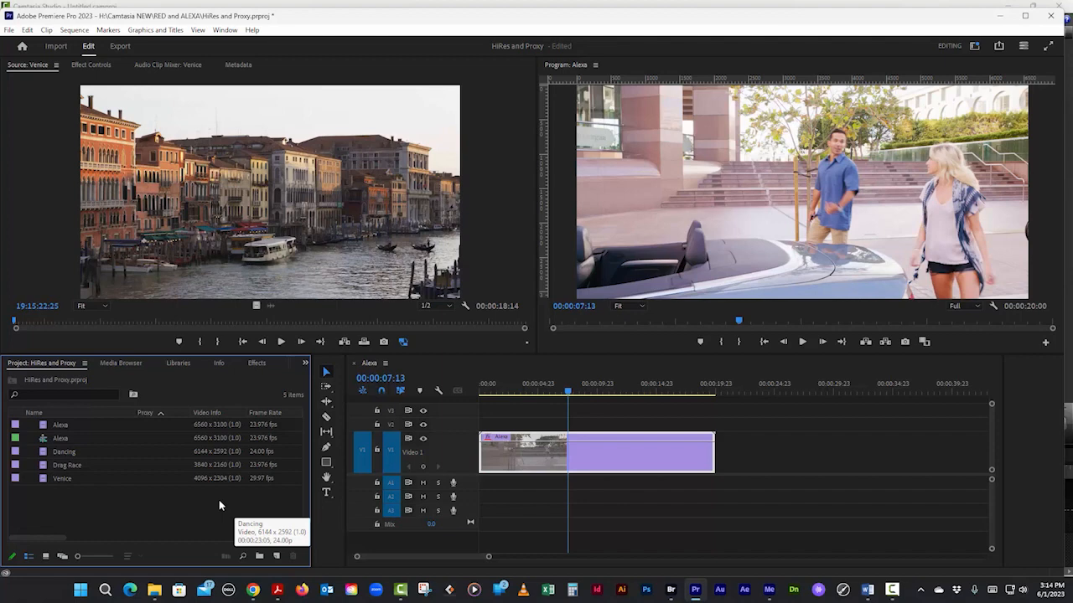
click(130, 366)
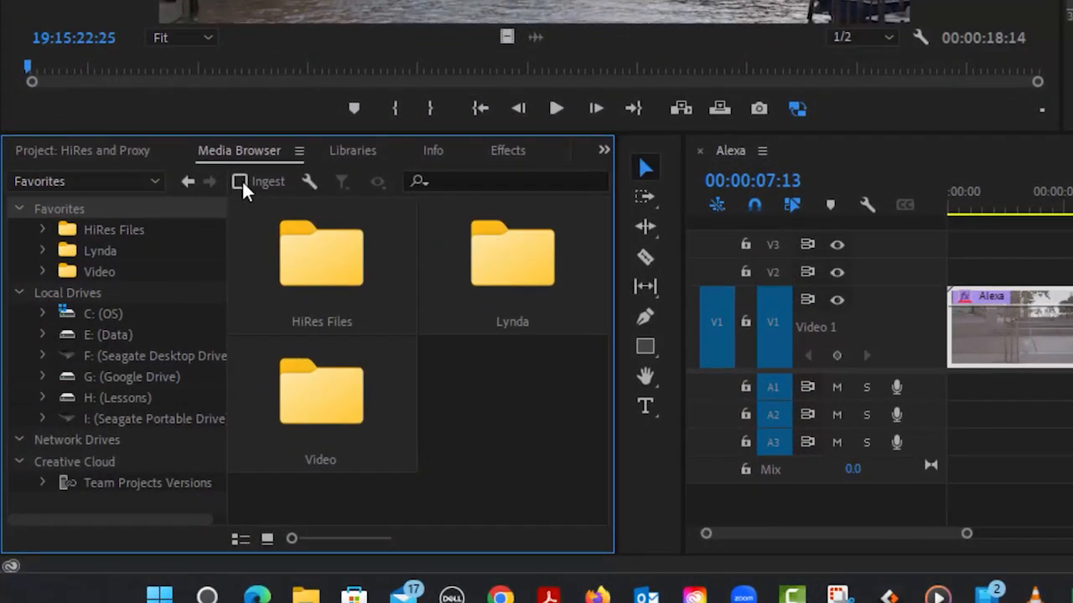
click(240, 181)
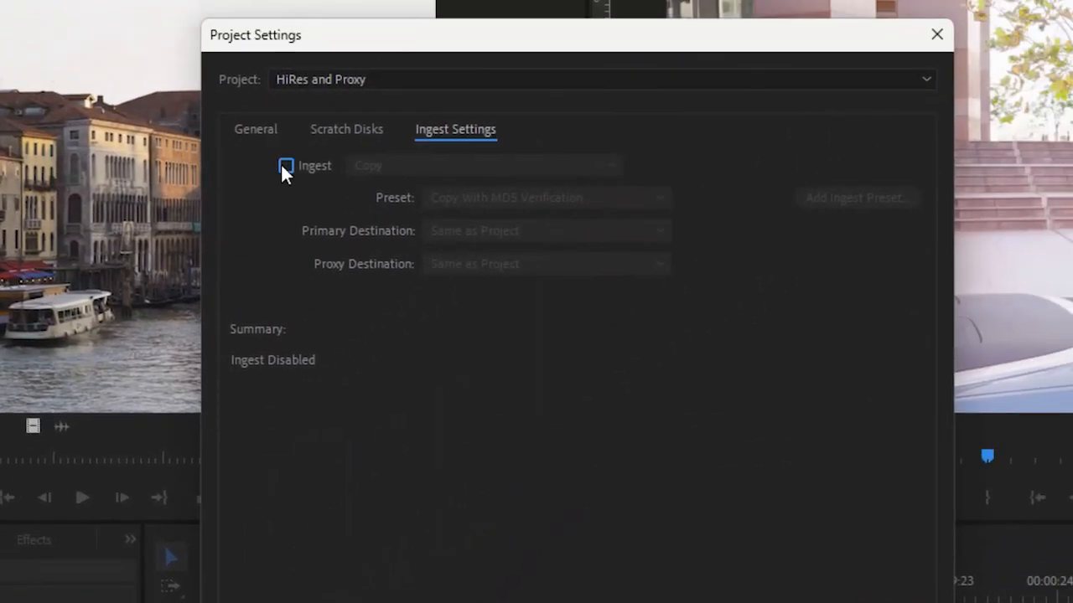
click(428, 49)
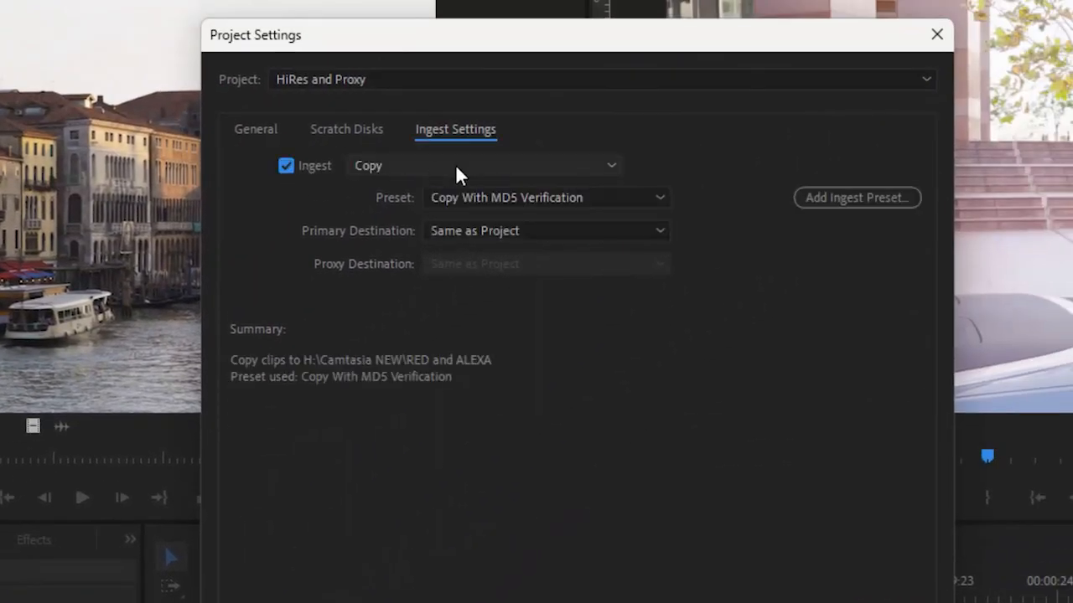
click(613, 166)
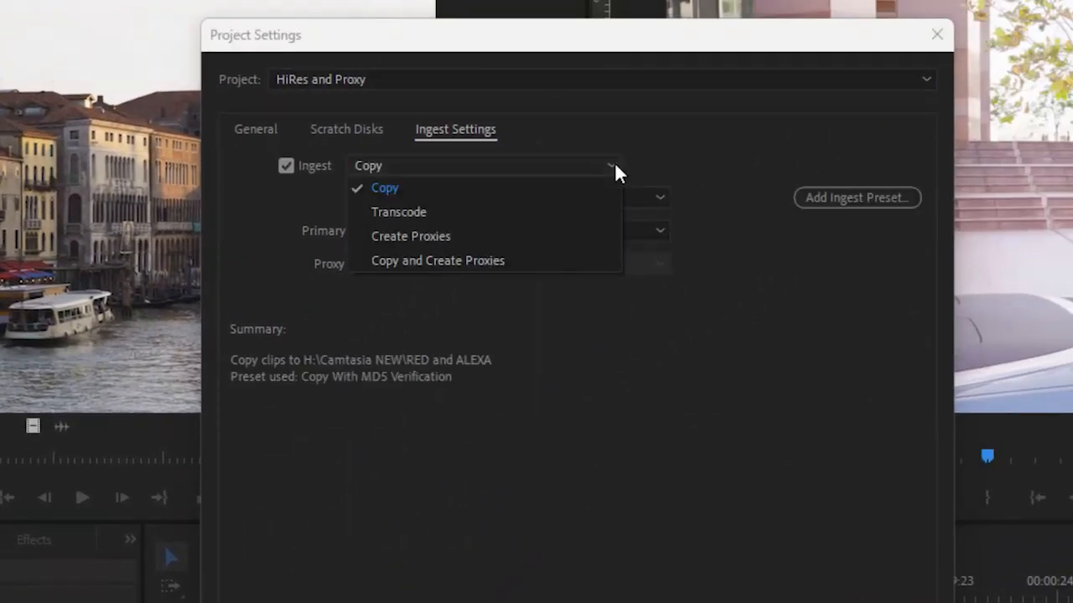
click(437, 240)
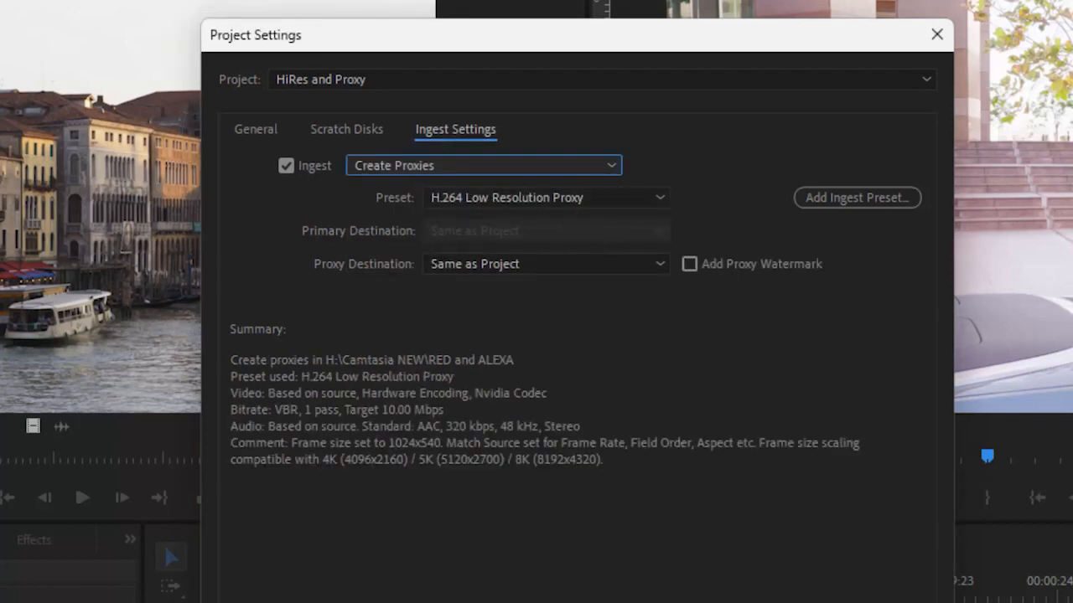
key(Return)
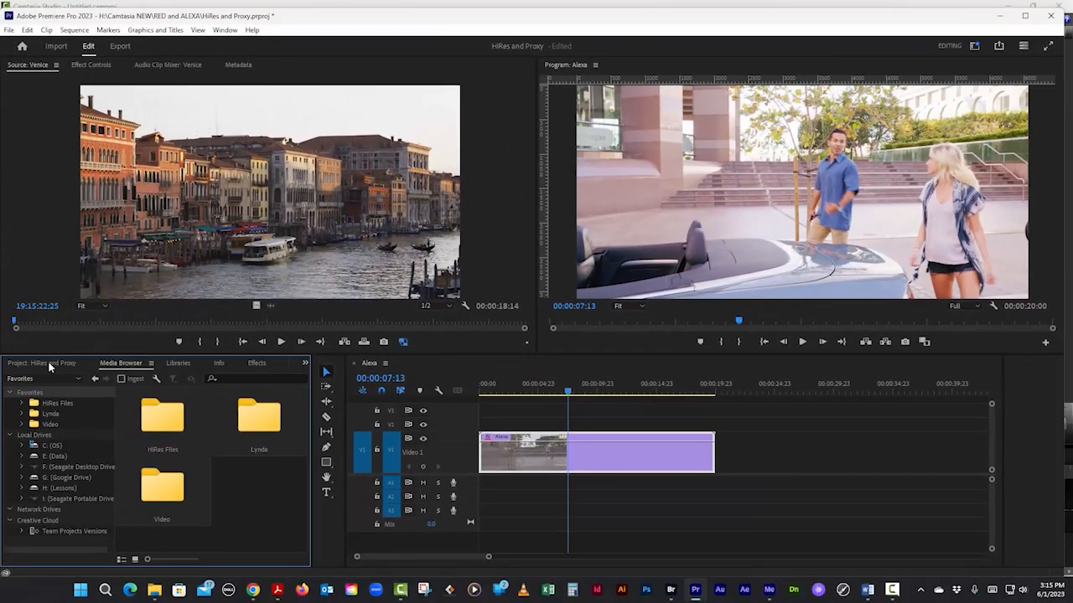
- Create QuickTime proxies of the Venice, Drag Race, Dancing and Alexa clips with the ProRes Medium Resolution Proxy preset in H:\HiRes Files\Proxies
click(50, 363)
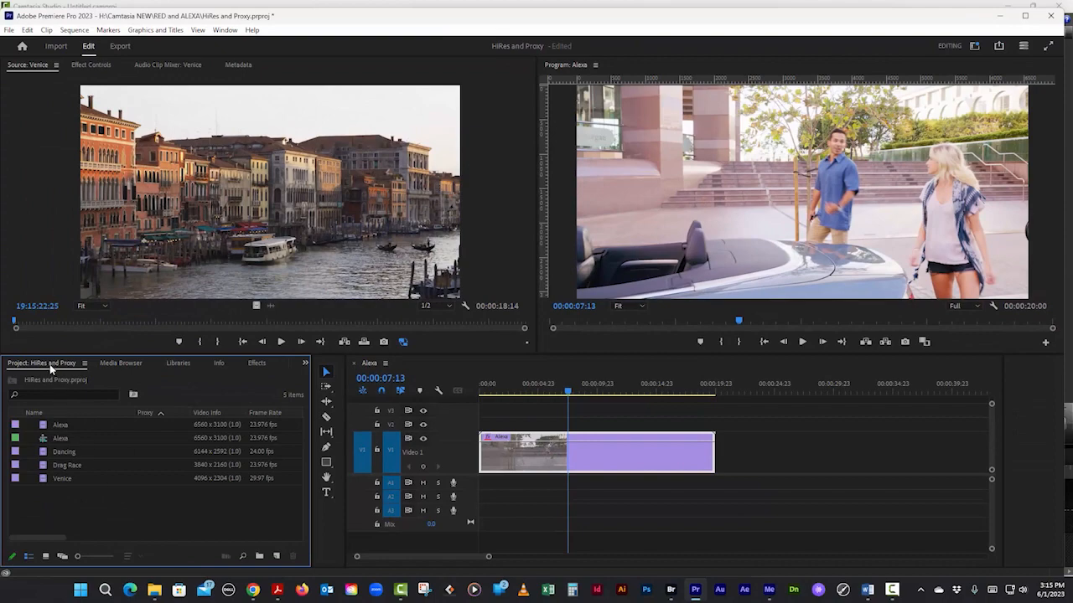
click(43, 480)
ctrl+click(44, 466)
ctrl+click(45, 453)
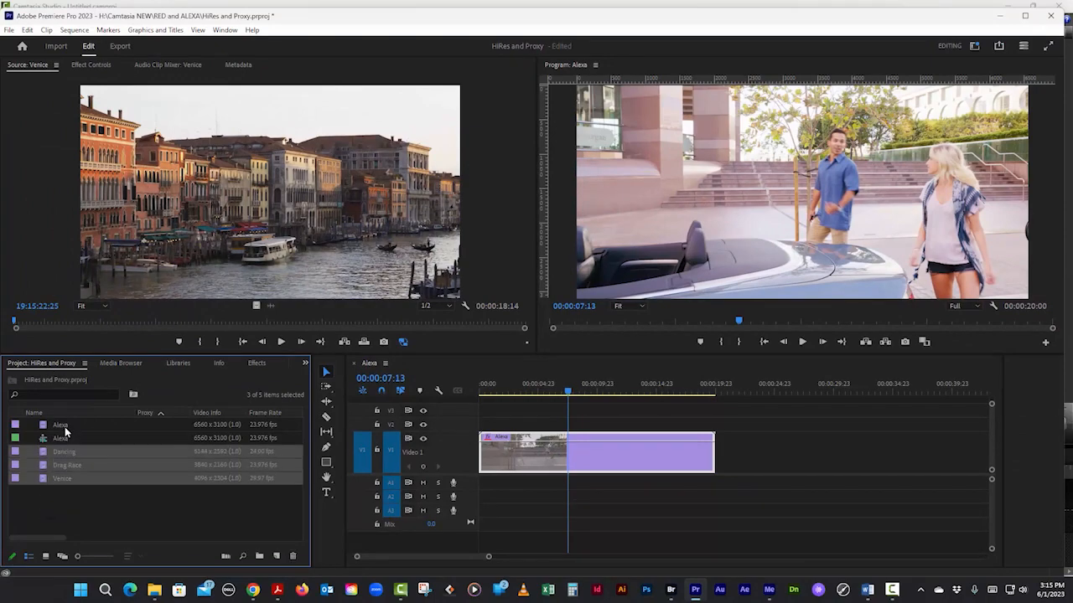
ctrl+click(65, 428)
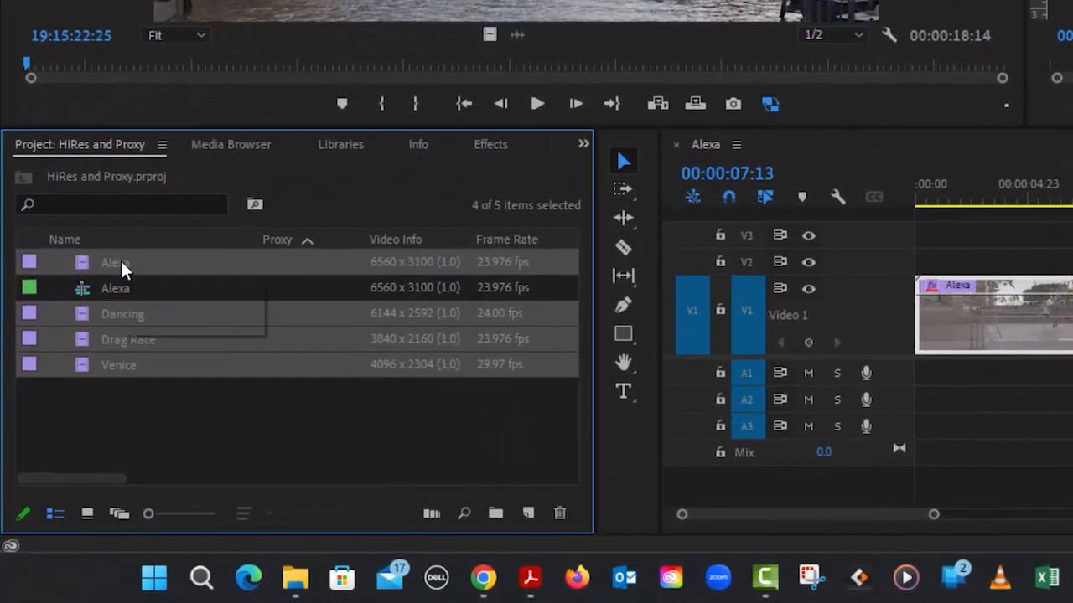
right_click(65, 428)
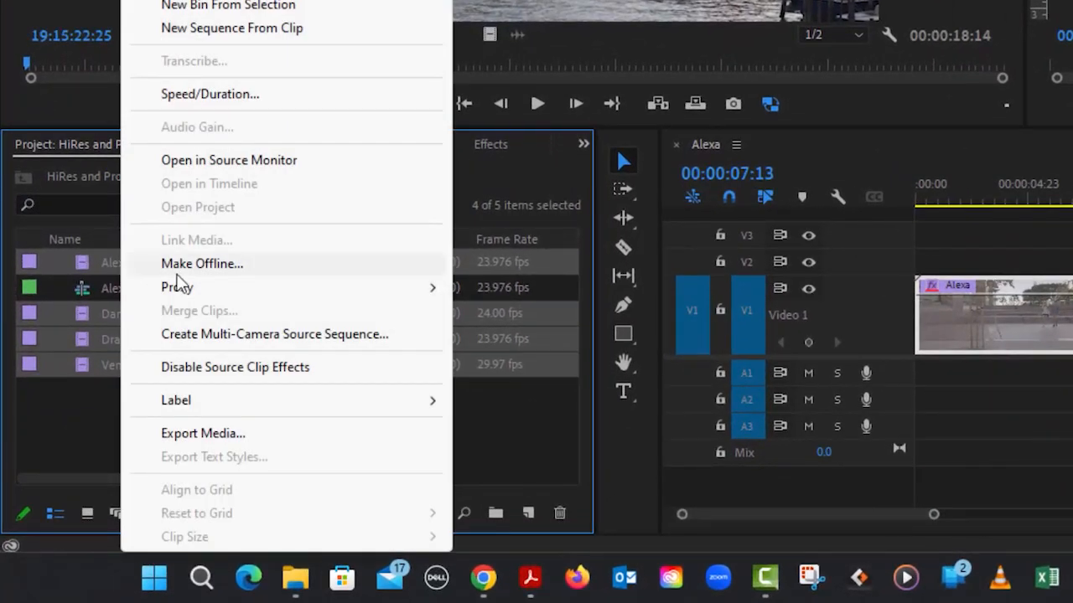
mouse_move(151, 289)
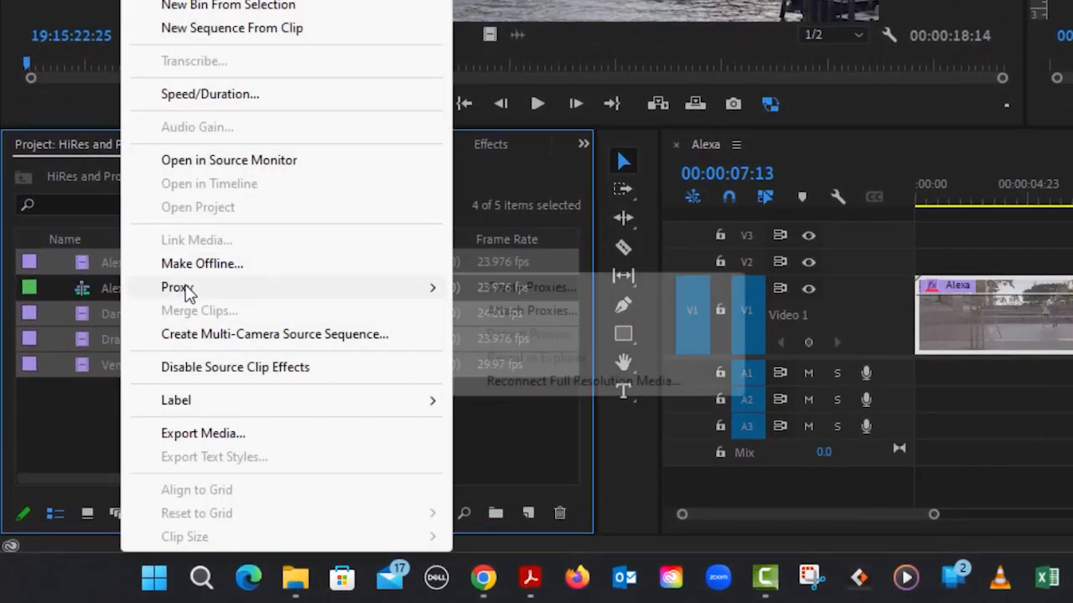
click(531, 288)
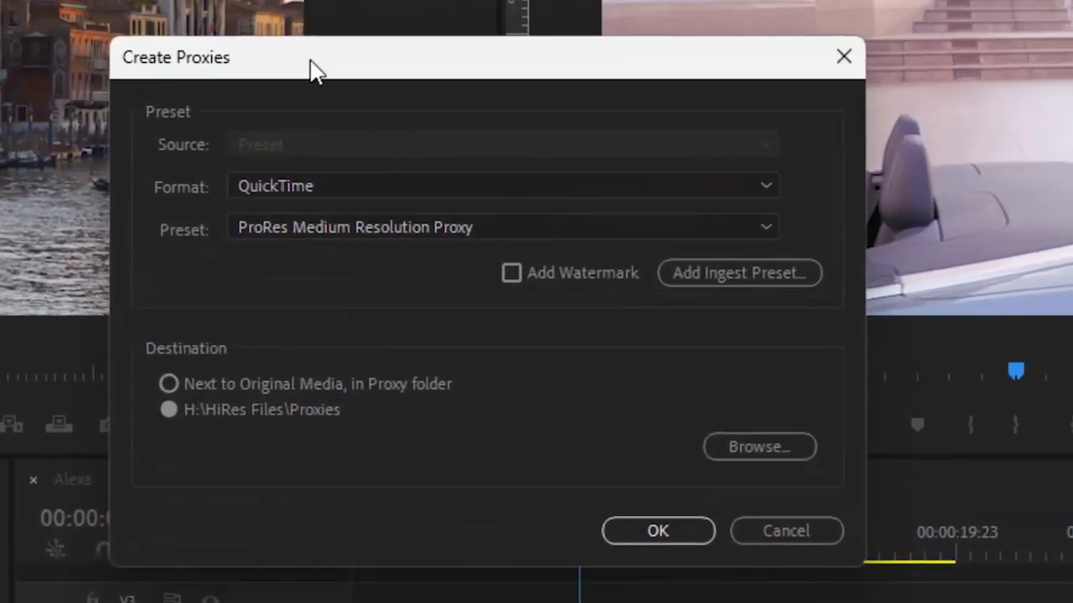
drag(459, 3, 239, 0)
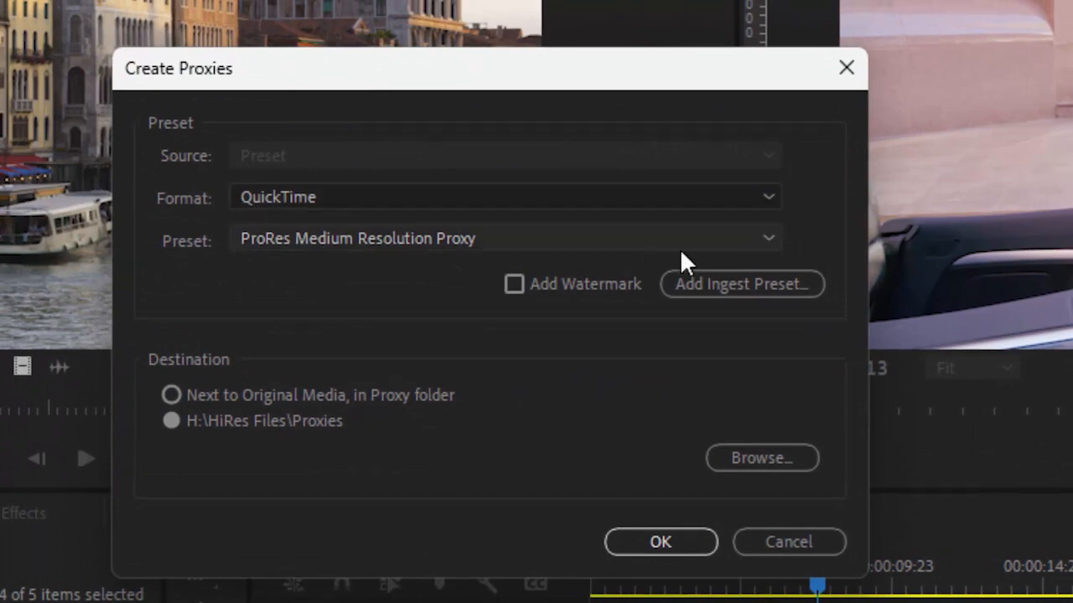
click(771, 199)
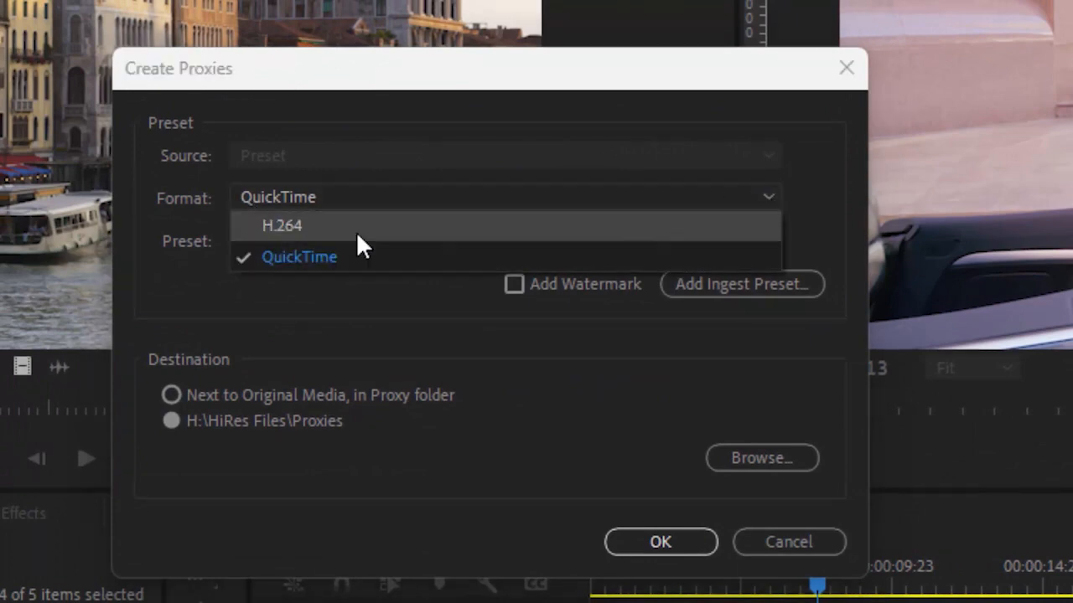
click(369, 307)
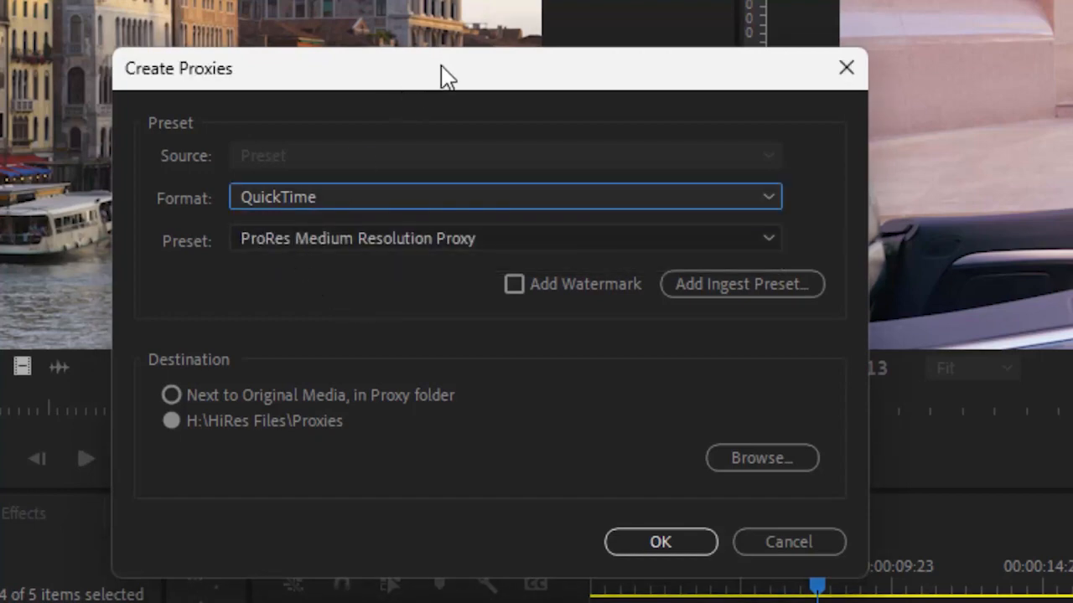
drag(440, 74, 421, 83)
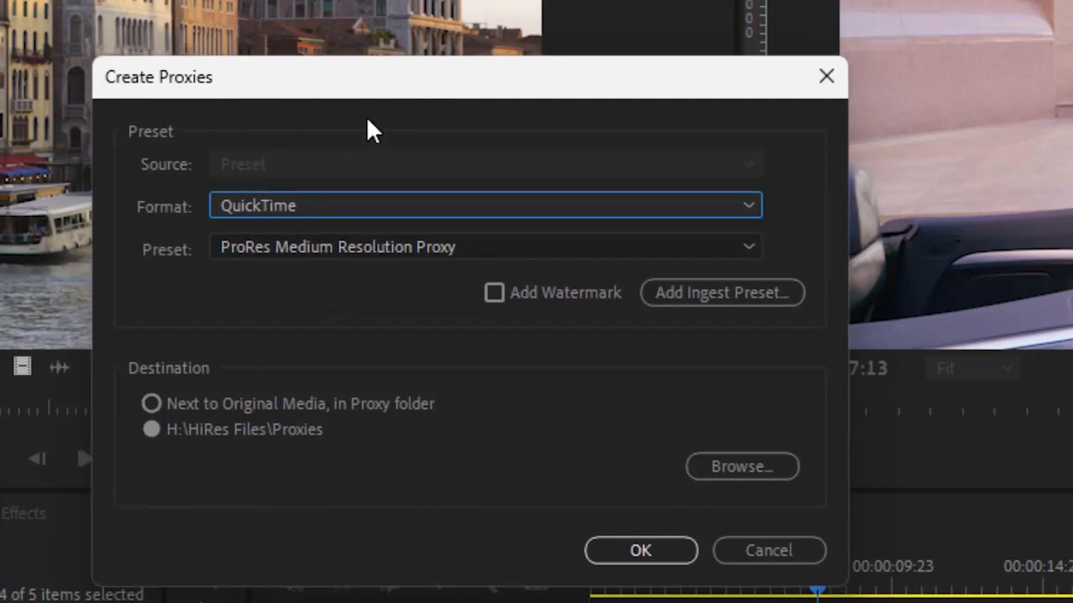
drag(442, 83, 412, 89)
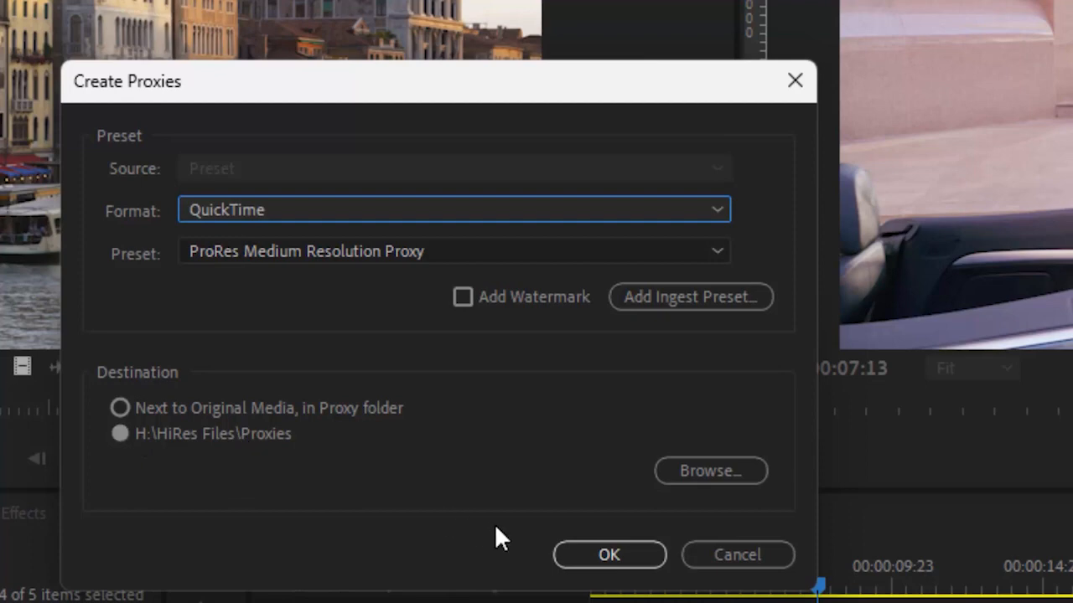
click(612, 556)
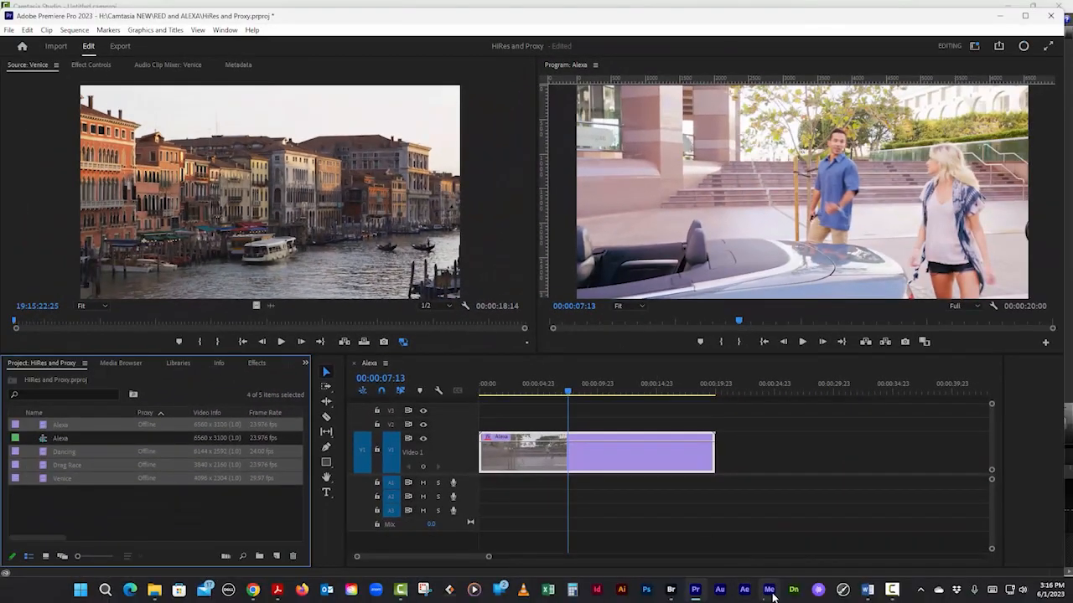
- Switch to Adobe Media Encoder to check the proxy encoding queue, close it, and deselect the project clips
click(770, 591)
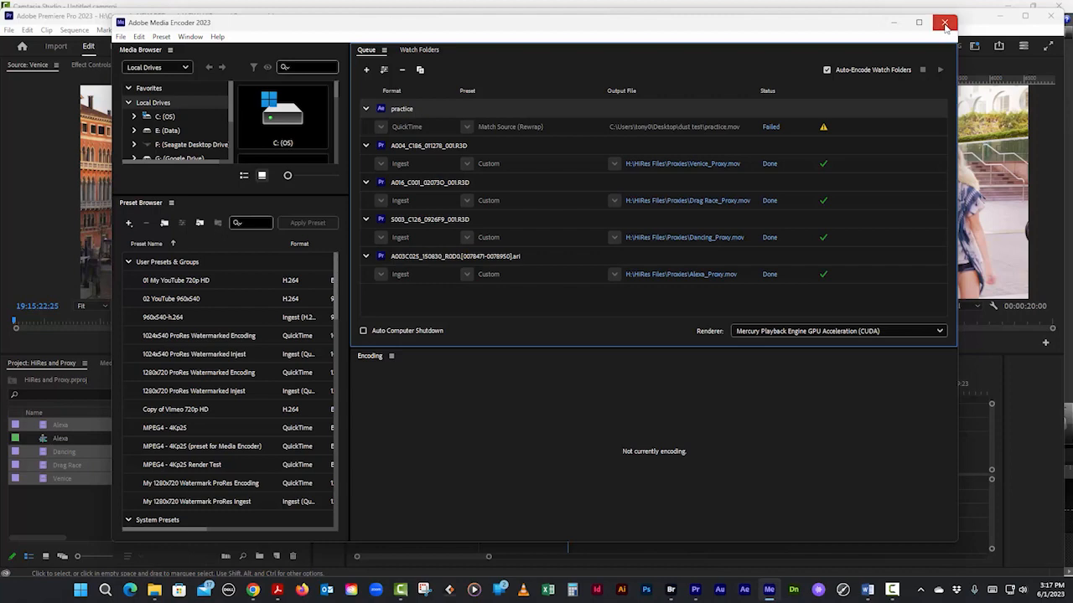
click(944, 24)
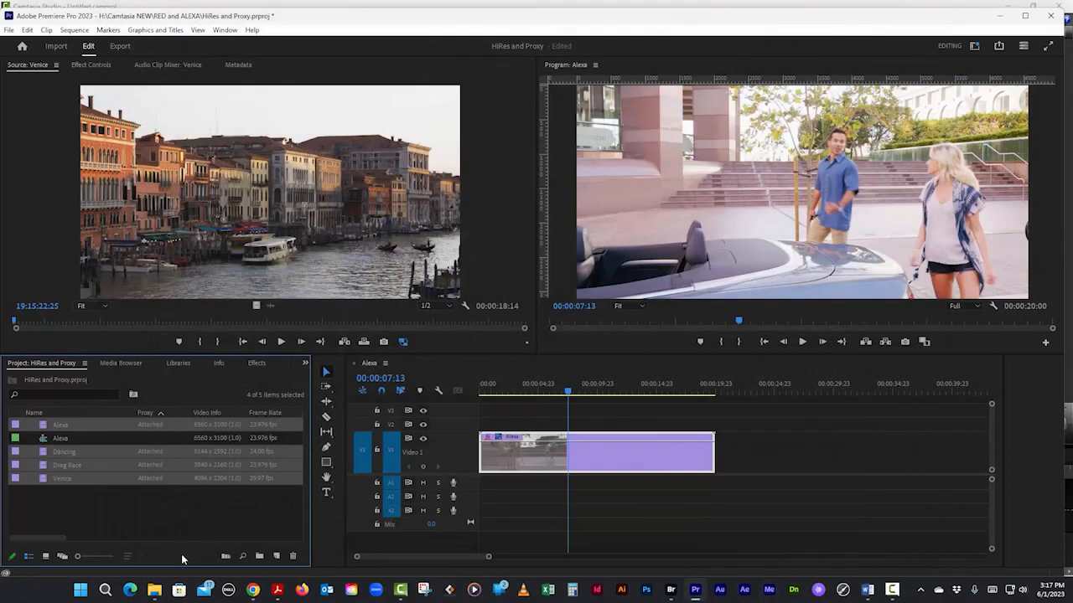
click(235, 510)
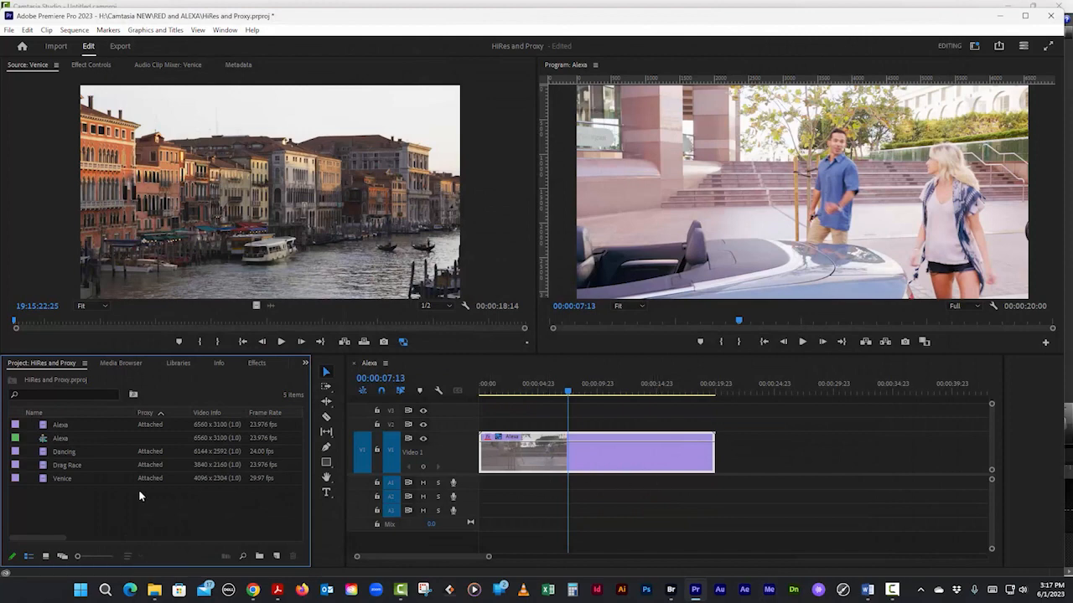
- Add the Dancing, Drag Race and Venice clips after Alexa on Video 1 and fit the whole sequence in the timeline
click(43, 452)
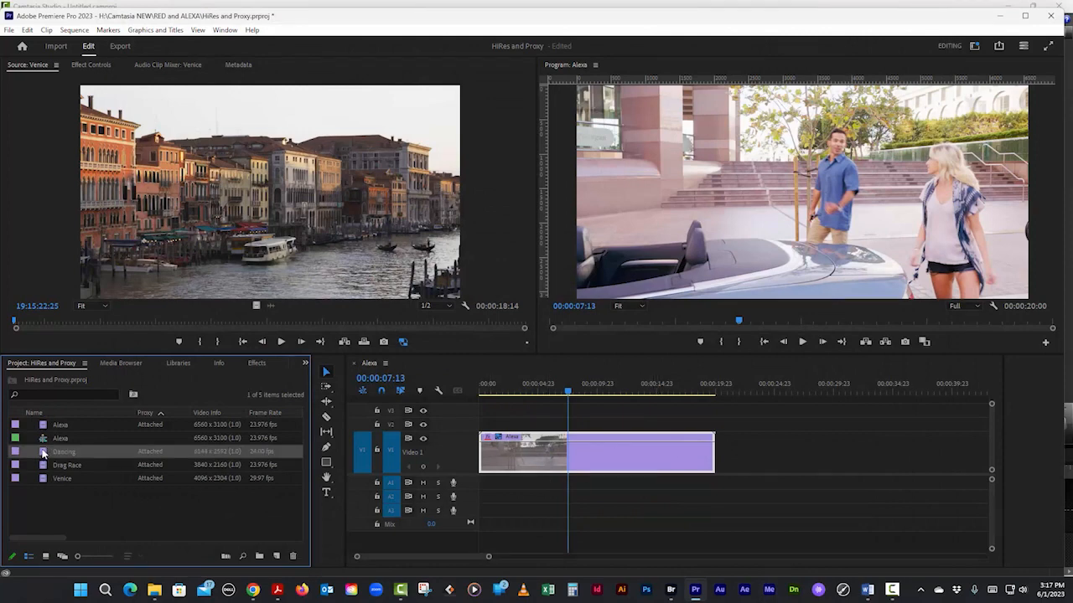
shift+click(42, 478)
drag(43, 479, 727, 461)
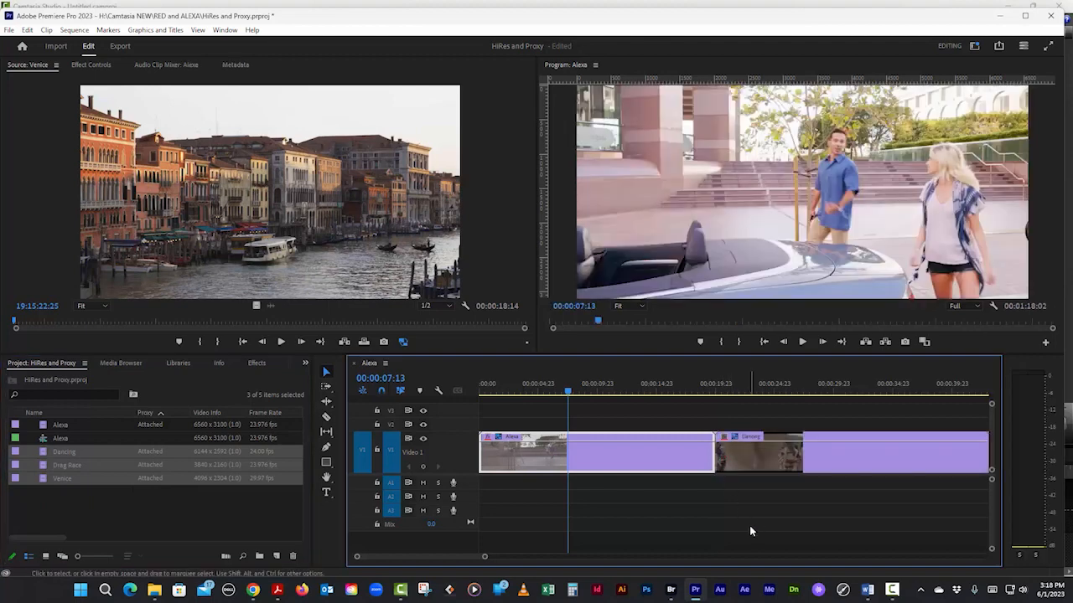
key(backslash)
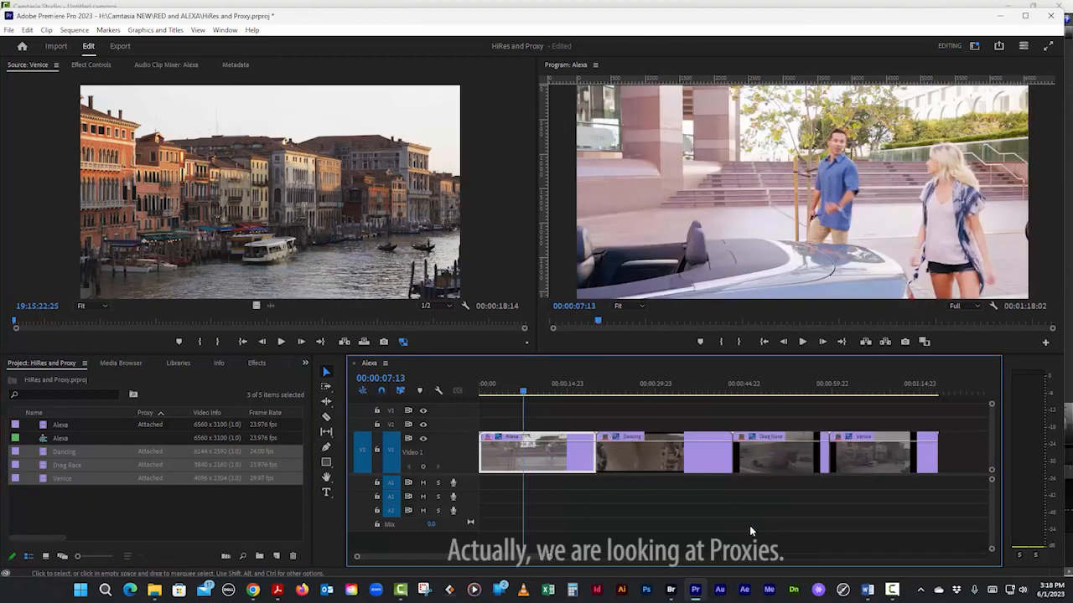
- Apply Set to Frame Size to the Dancing and Drag Race clips in the Alexa sequence
drag(553, 457, 572, 494)
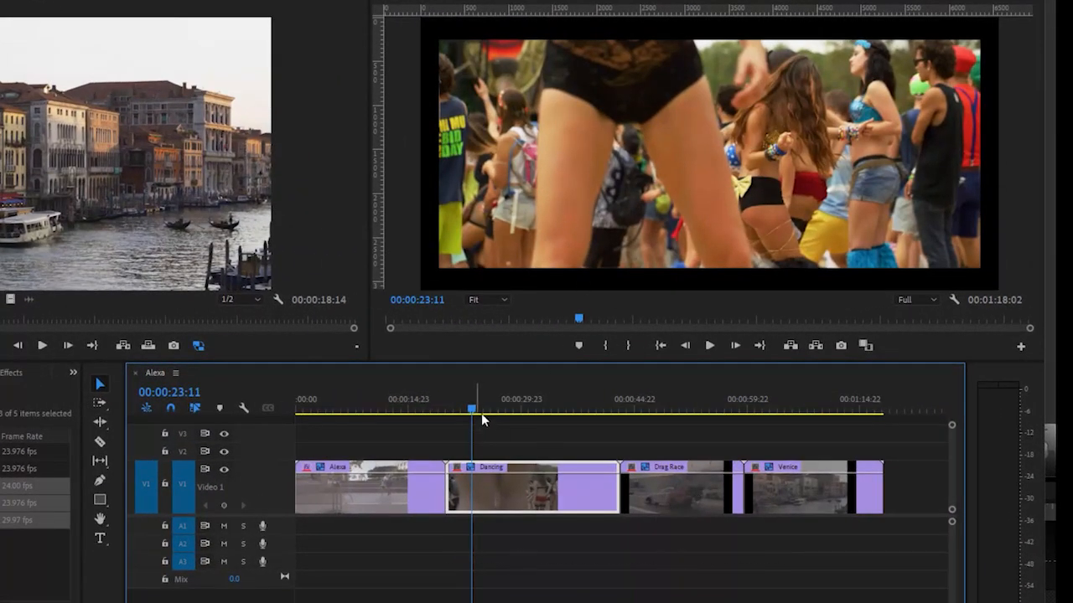
drag(482, 416, 537, 493)
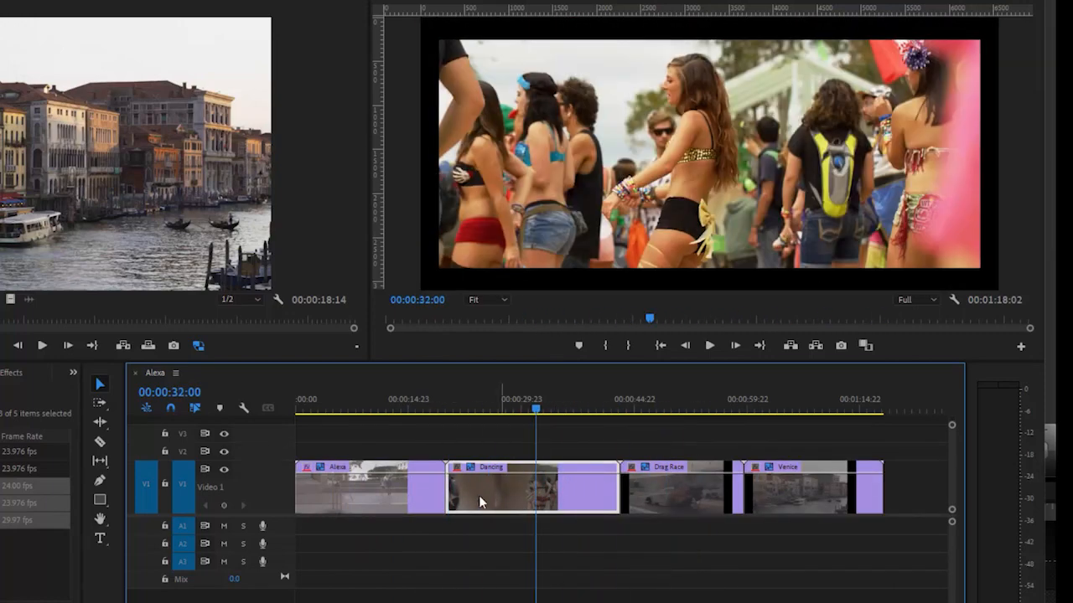
right_click(553, 489)
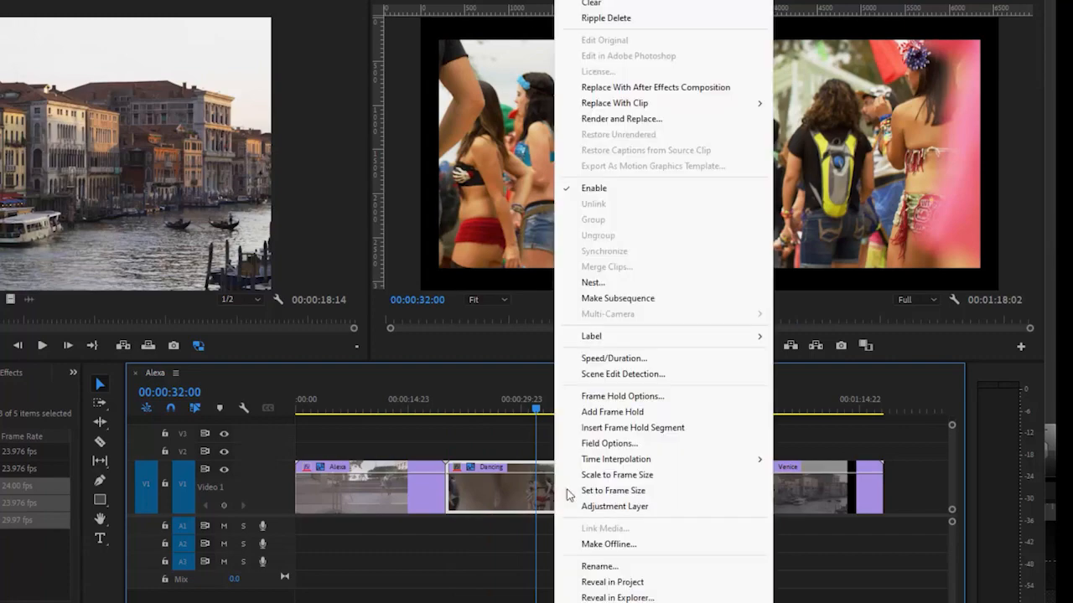
click(623, 489)
drag(622, 410, 692, 412)
click(714, 481)
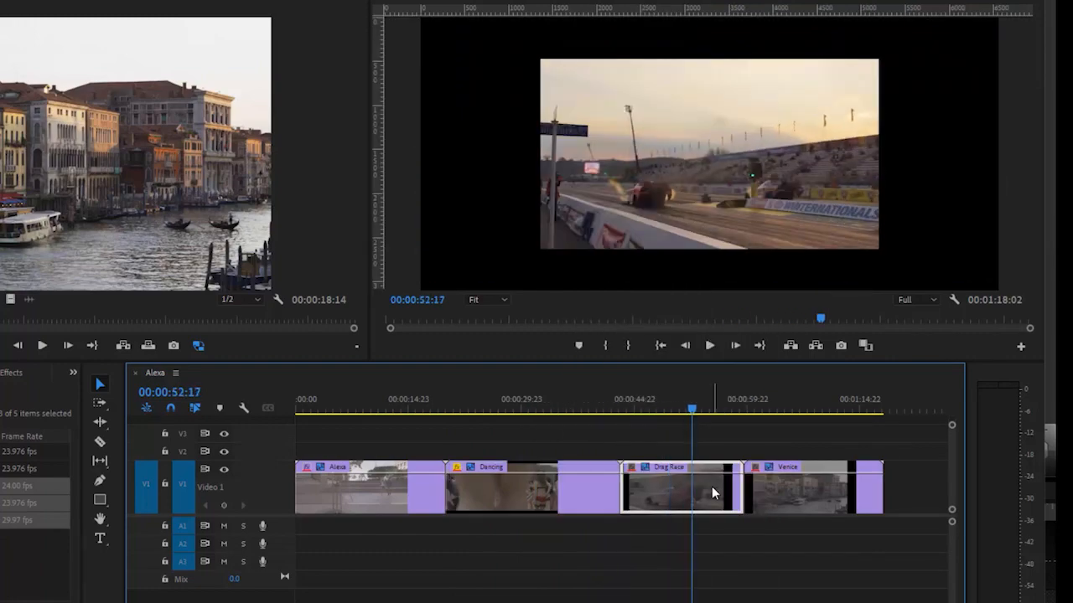
right_click(678, 499)
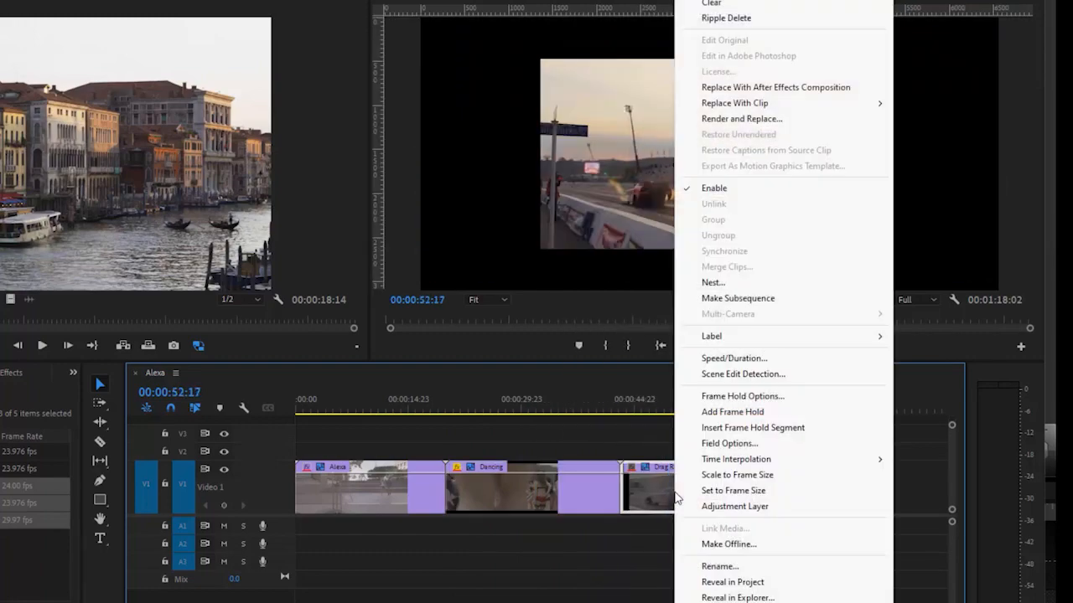
click(763, 491)
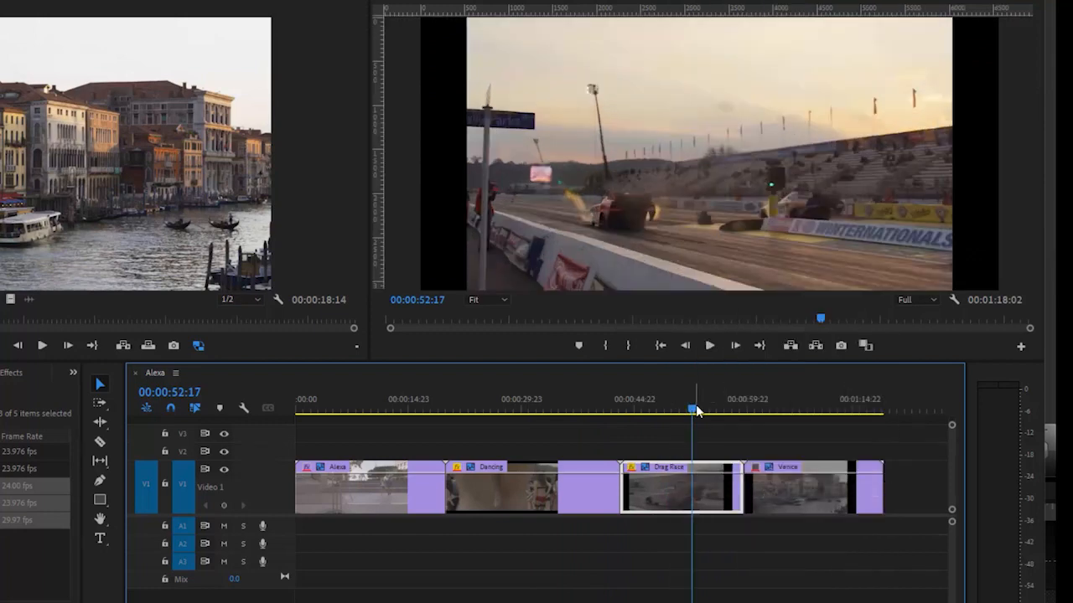
- Apply Set to Frame Size to the Venice clip and return the playhead to the Alexa clip at 00:00:10:02
drag(696, 411, 811, 411)
click(780, 486)
right_click(780, 486)
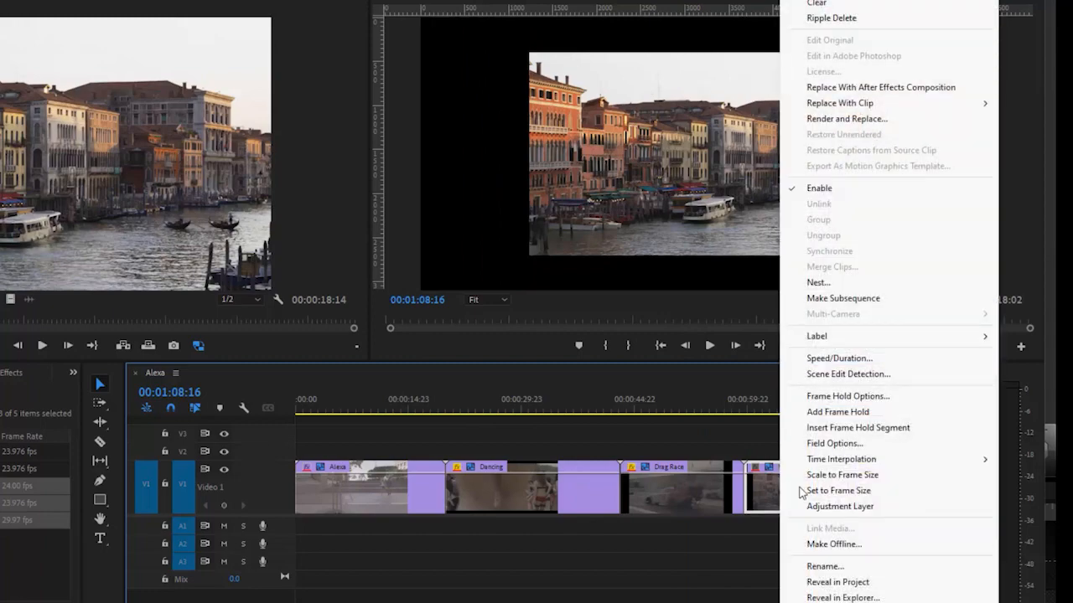
click(838, 491)
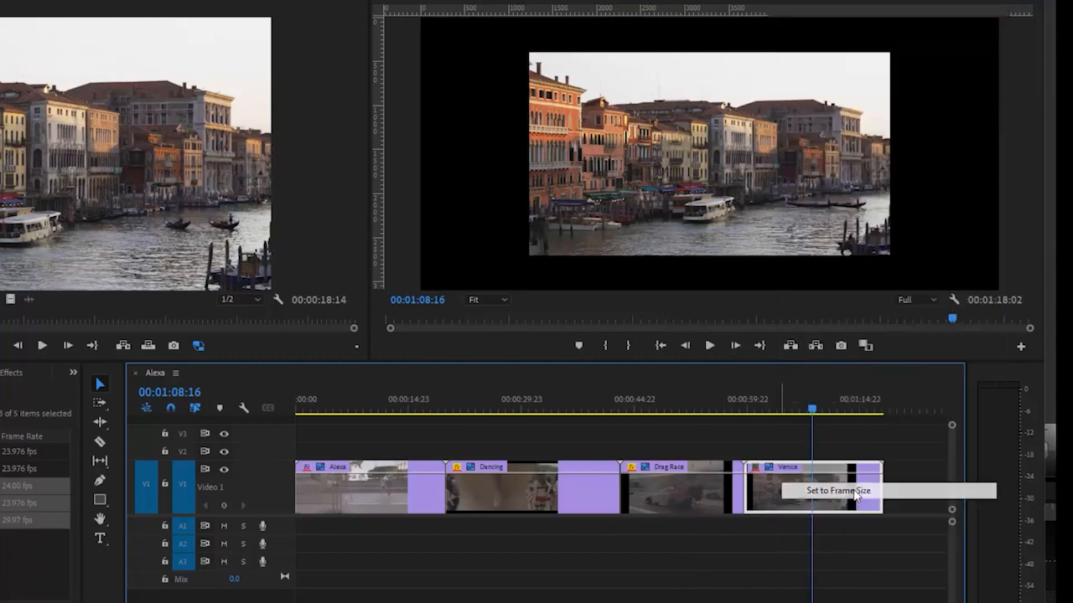
click(482, 408)
drag(427, 444, 371, 438)
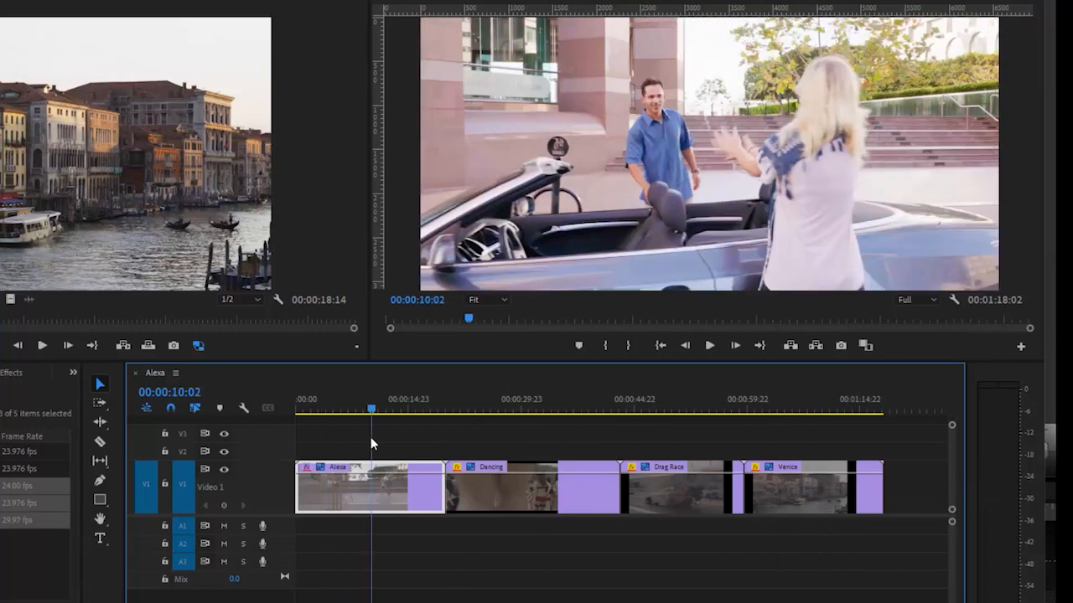
- Deselect all clips and add the Toggle Proxies button to the Program Monitor's controls
click(521, 554)
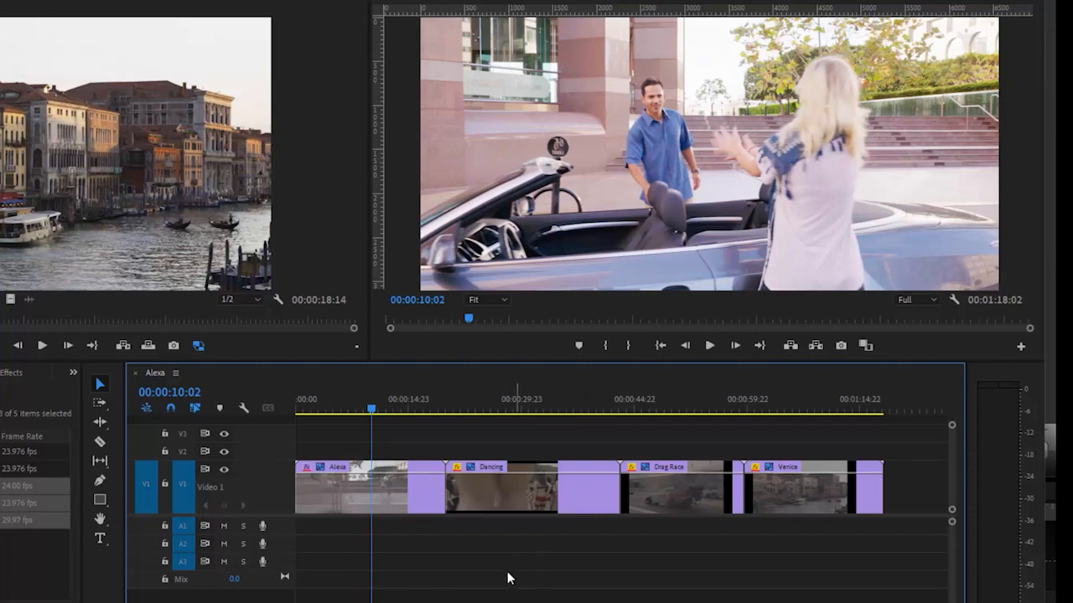
click(36, 591)
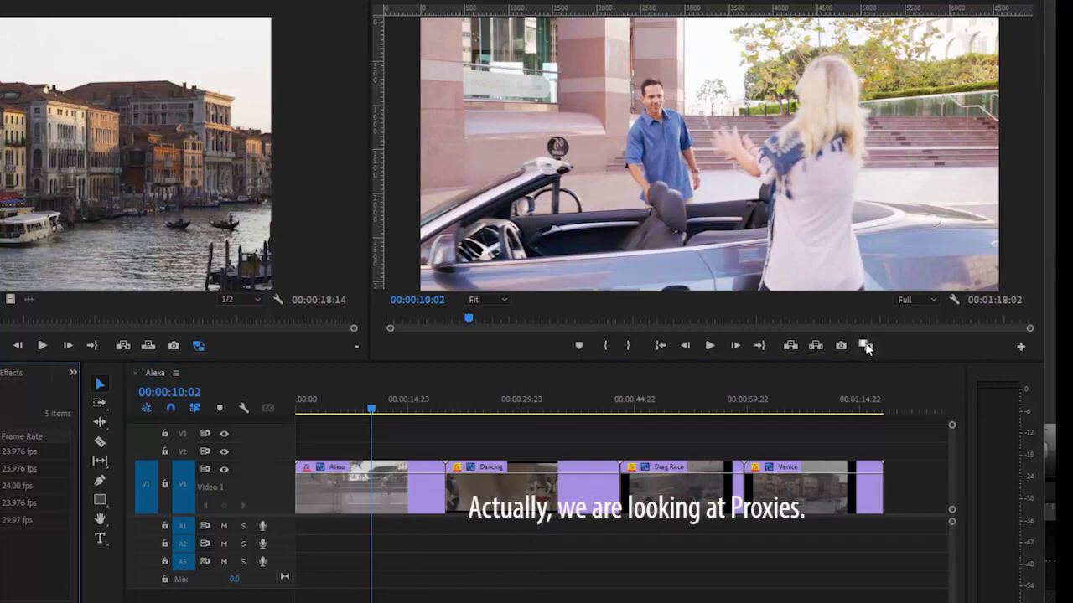
click(1022, 349)
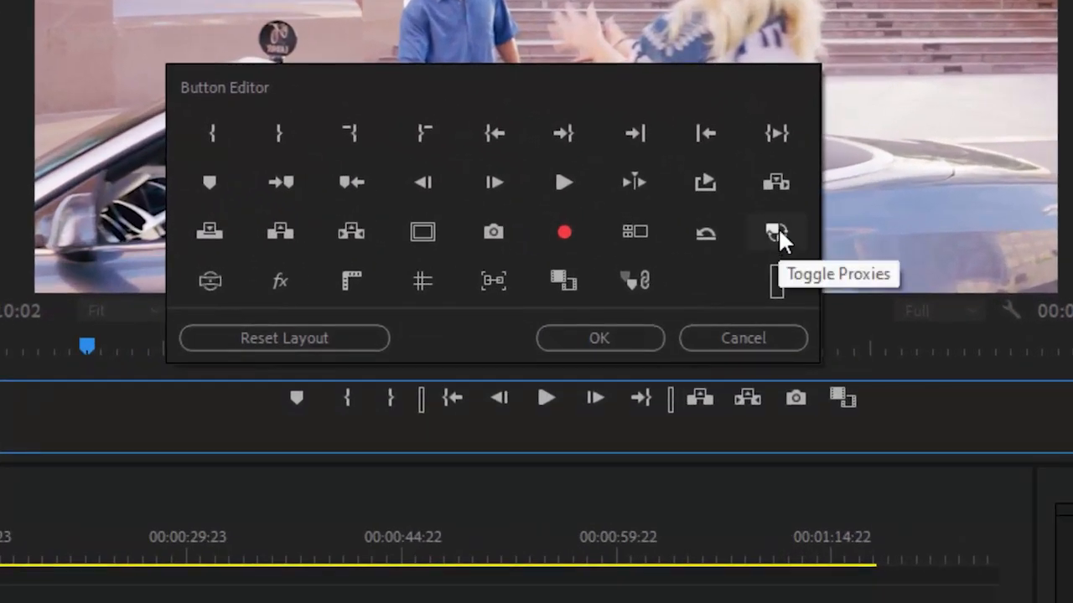
drag(777, 227, 907, 412)
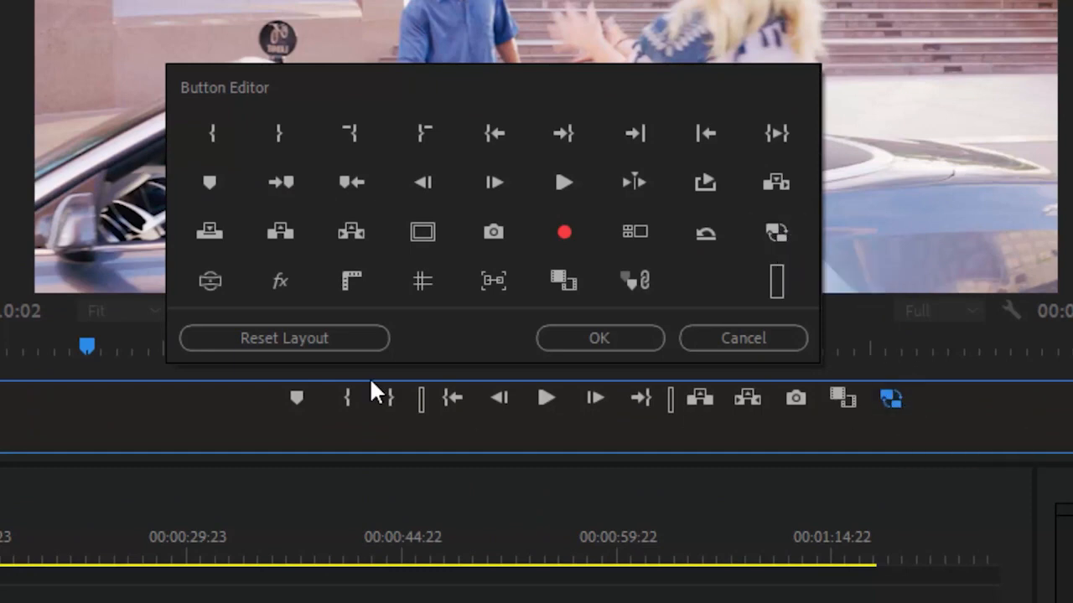
click(617, 344)
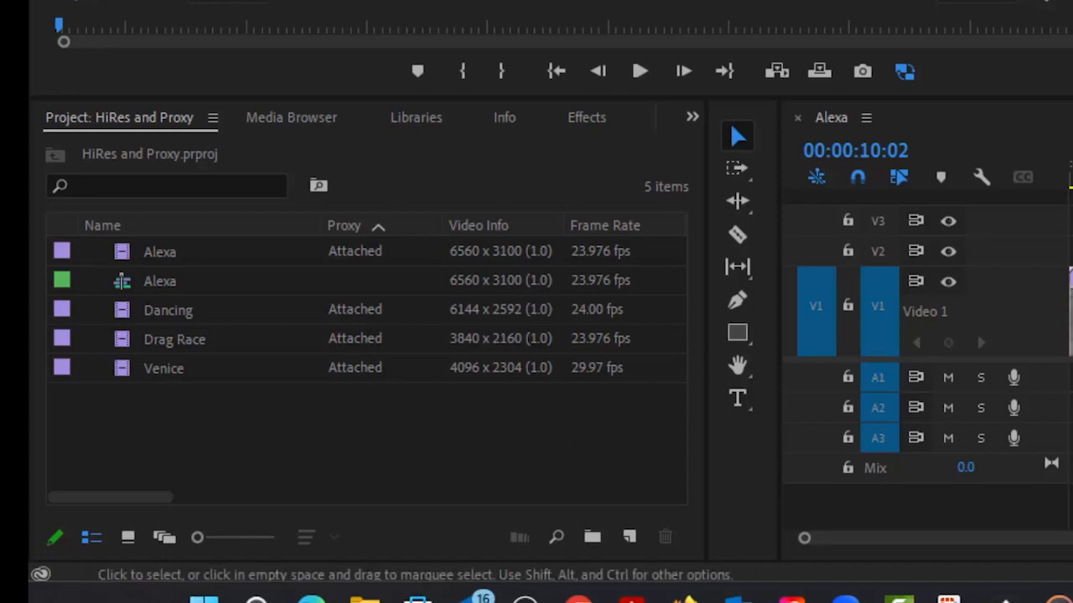
- Play the Alexa clip from 00:00:01:22 with proxies enabled to check playback
drag(1019, 245, 491, 409)
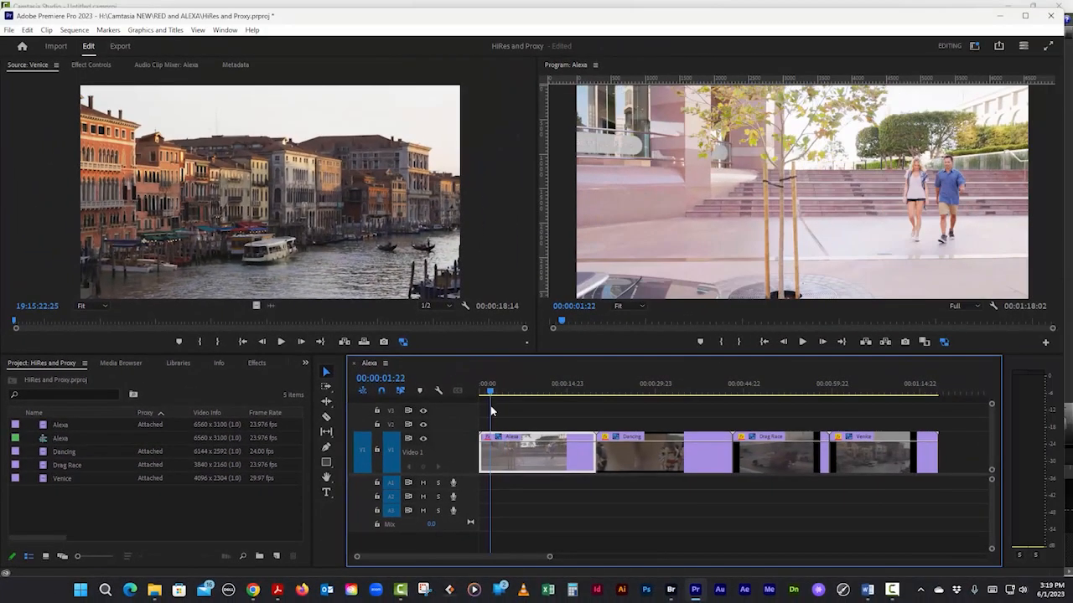
key(space)
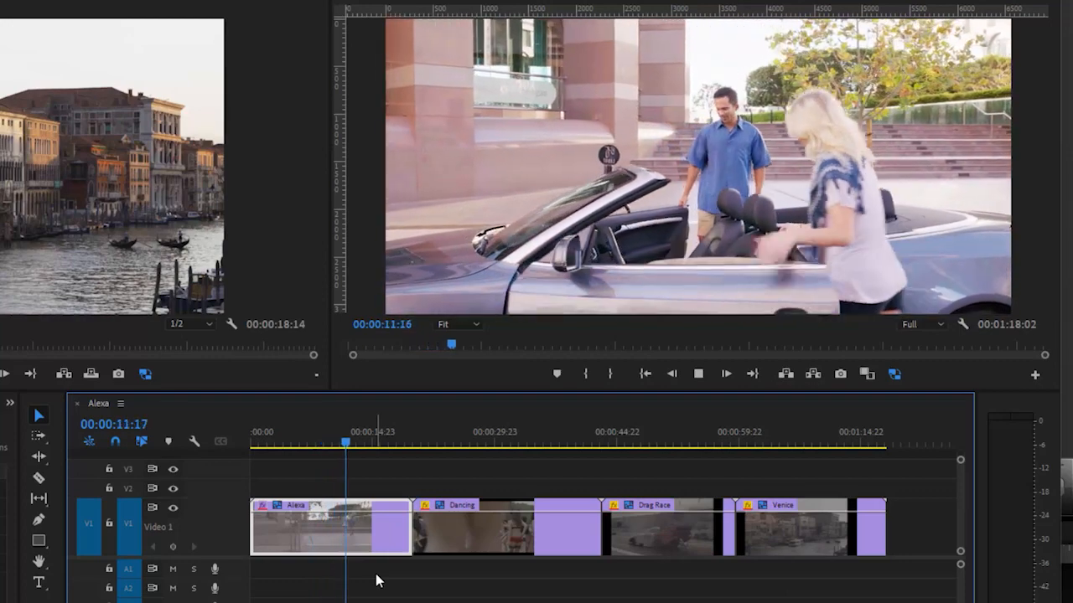
key(space)
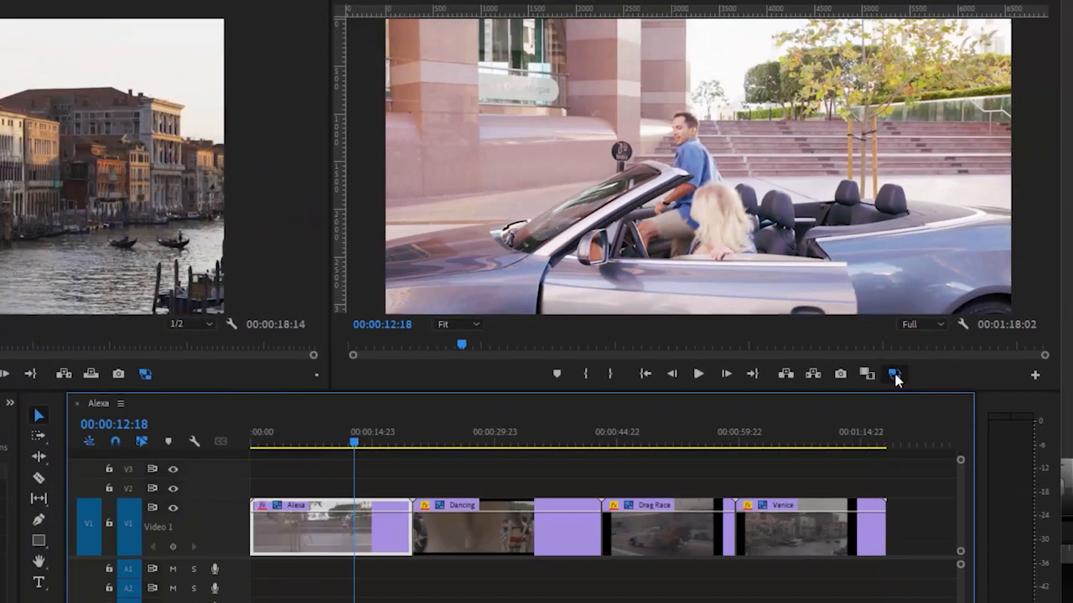
- Turn proxies off and play the Alexa clip from 00:00:10:06 using the high-resolution media
click(894, 375)
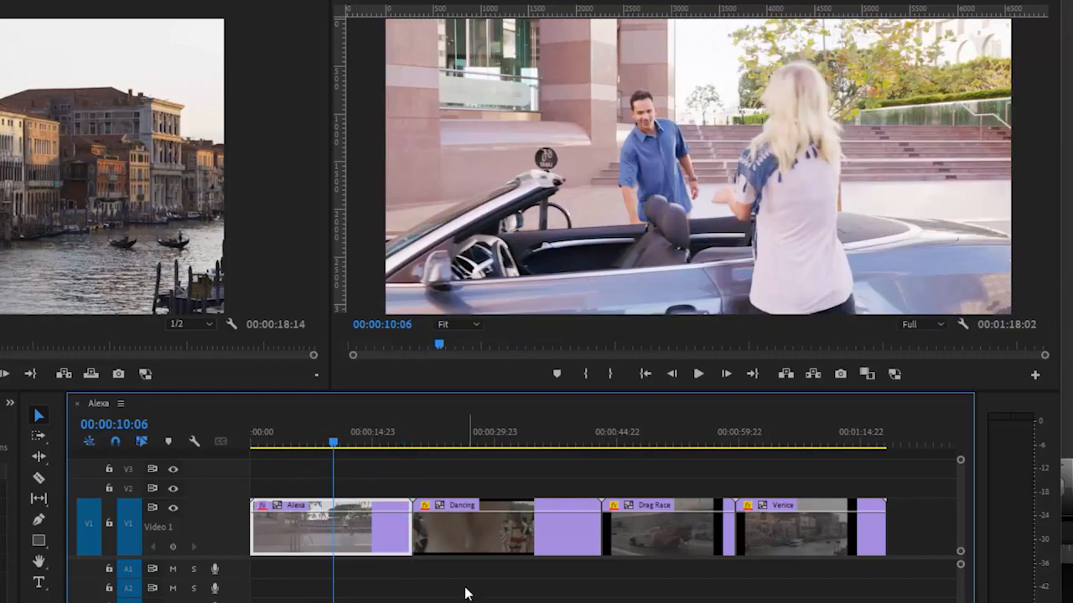
drag(338, 446, 332, 447)
click(699, 375)
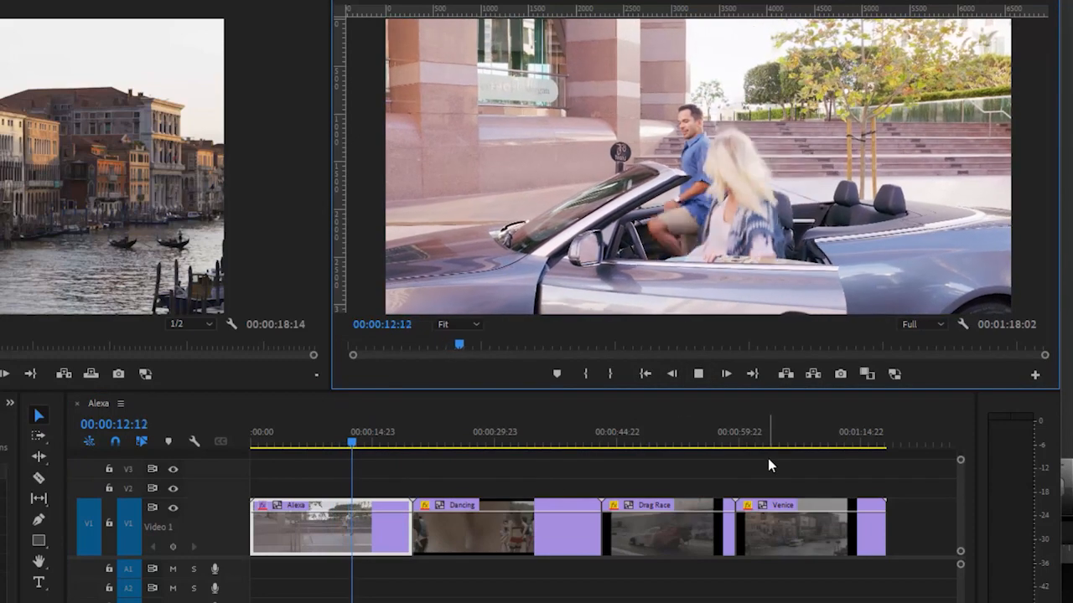
click(894, 374)
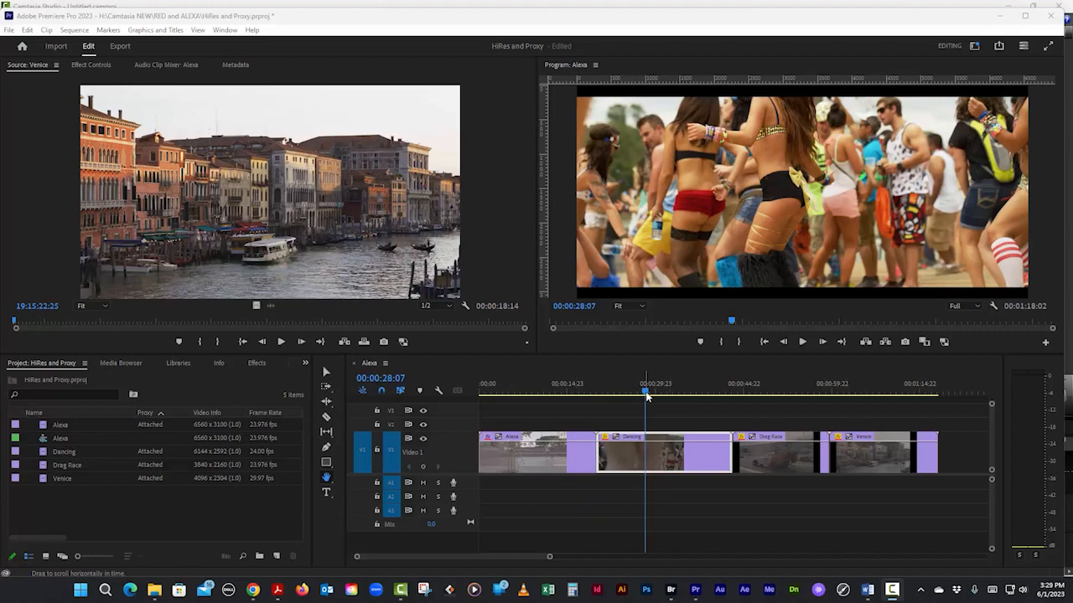
- Move to 00:00:08:22 in the Alexa clip, enable proxies, and inspect the man's blue shirt at 400% zoom
drag(647, 397, 530, 393)
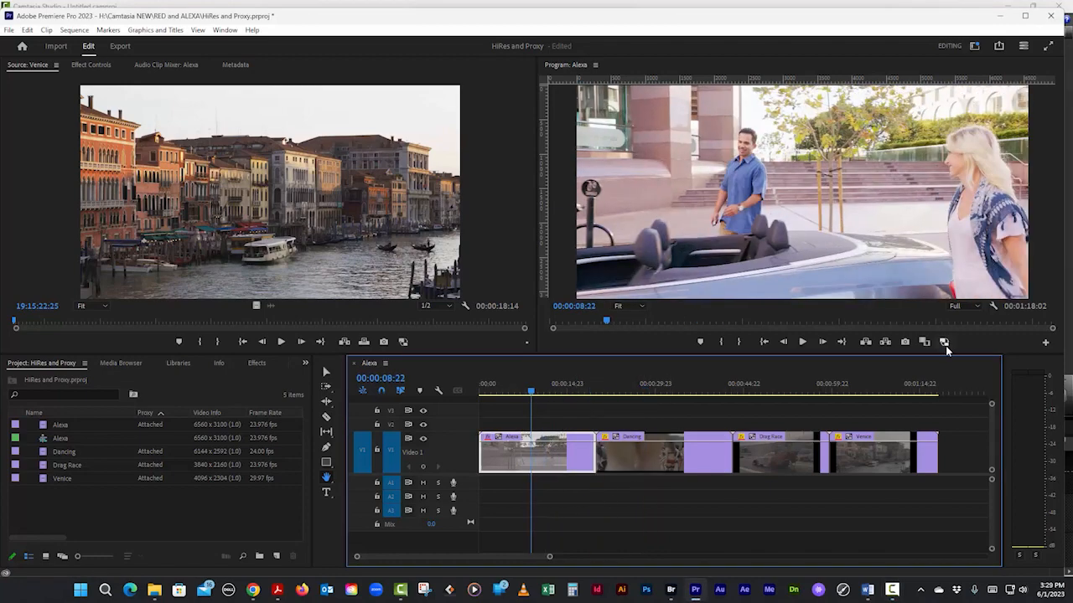
click(945, 343)
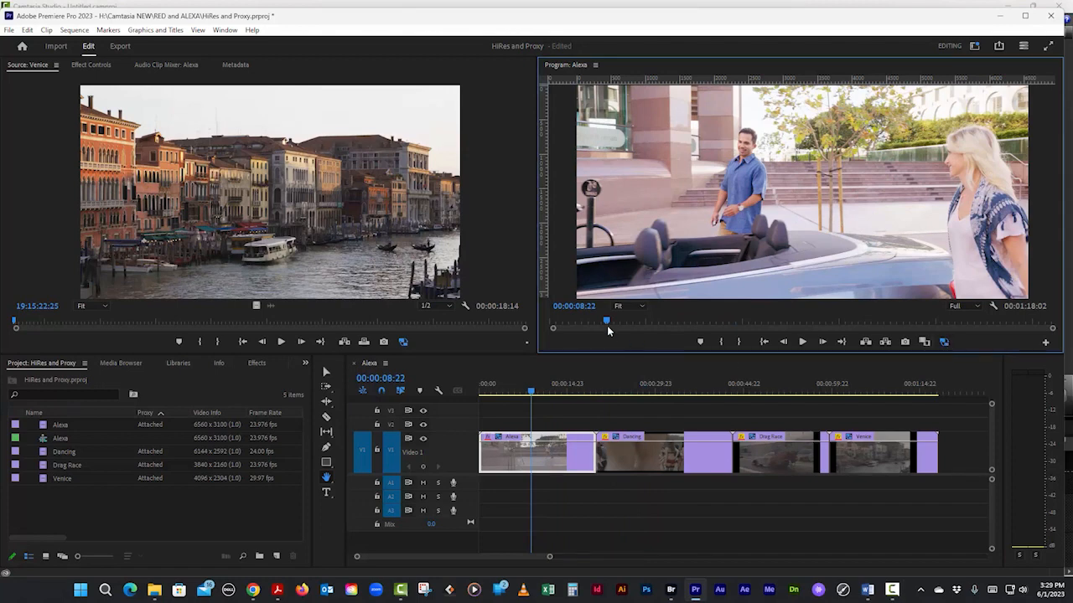
click(641, 308)
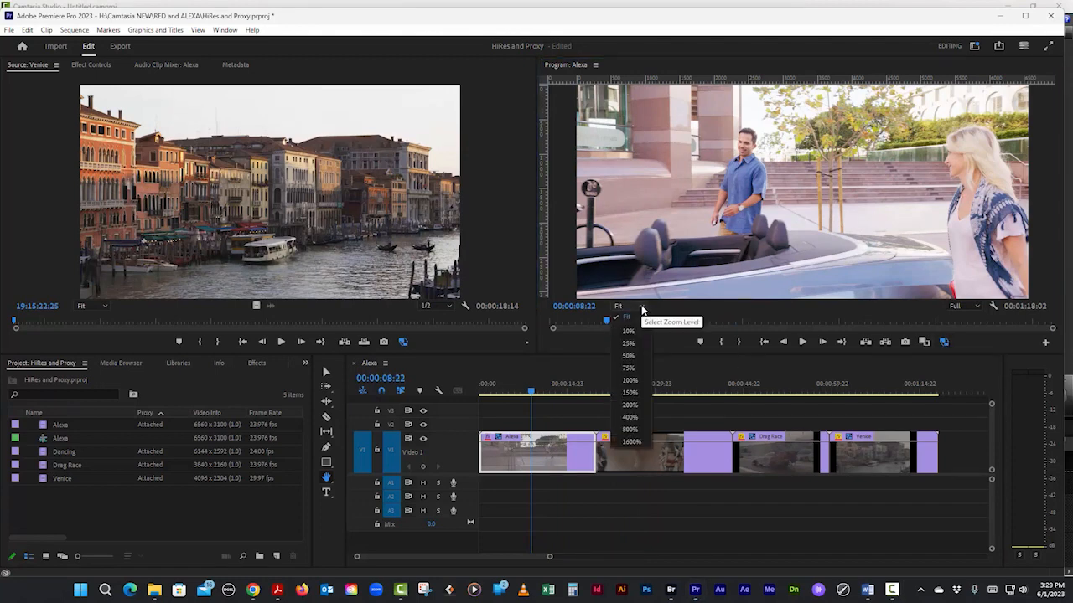
click(635, 417)
drag(646, 175, 789, 223)
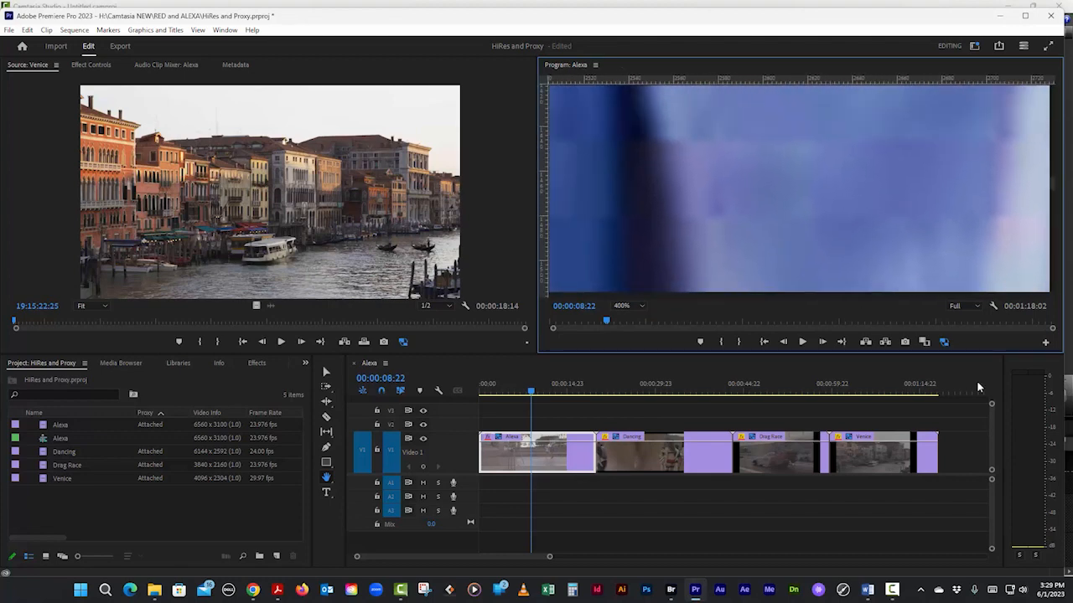
- Turn proxies off and examine the man's shirt up to its button in the original footage at 400% zoom
click(944, 341)
drag(661, 194, 902, 215)
drag(596, 257, 802, 204)
drag(718, 206, 919, 147)
mouse_move(586, 159)
mouse_down()
mouse_move(965, 159)
mouse_move(335, 105)
mouse_up()
mouse_move(749, 148)
mouse_down()
mouse_move(483, 93)
mouse_move(931, 251)
mouse_up()
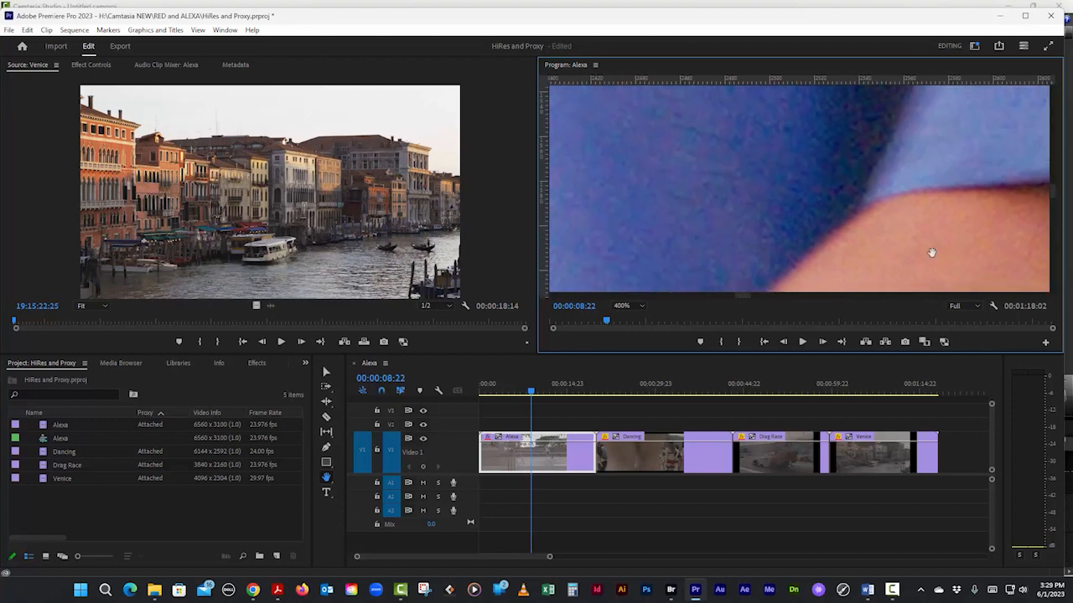
drag(780, 126, 879, 254)
drag(771, 192, 816, 259)
drag(817, 205, 907, 288)
mouse_move(750, 189)
mouse_down()
mouse_move(819, 221)
mouse_move(921, 331)
mouse_up()
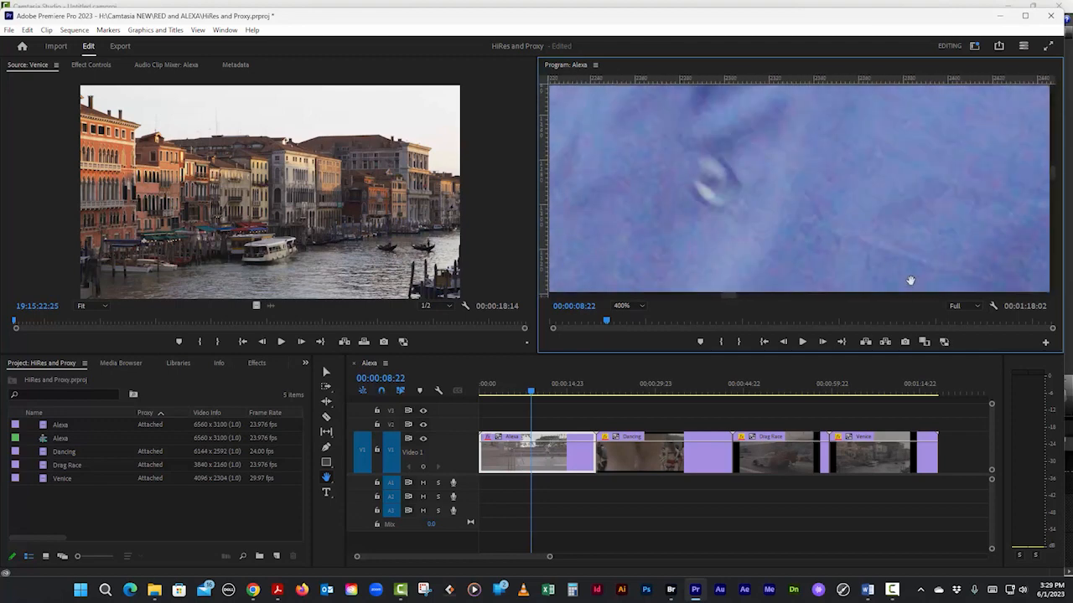
- Compare the shirt button with proxies on and off, and restore the Program Monitor zoom to Fit
click(944, 343)
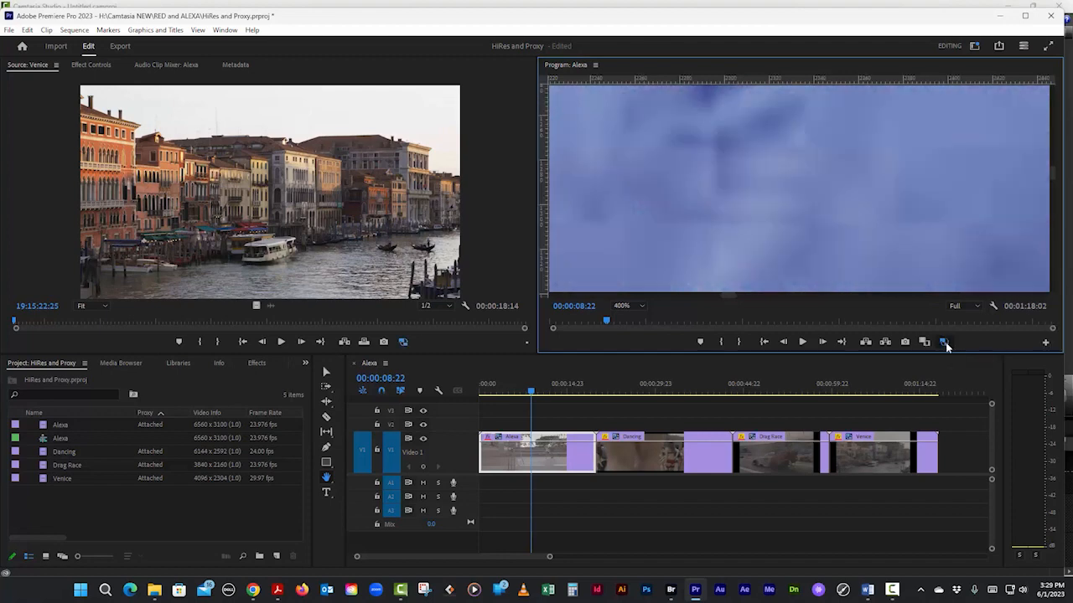
click(944, 343)
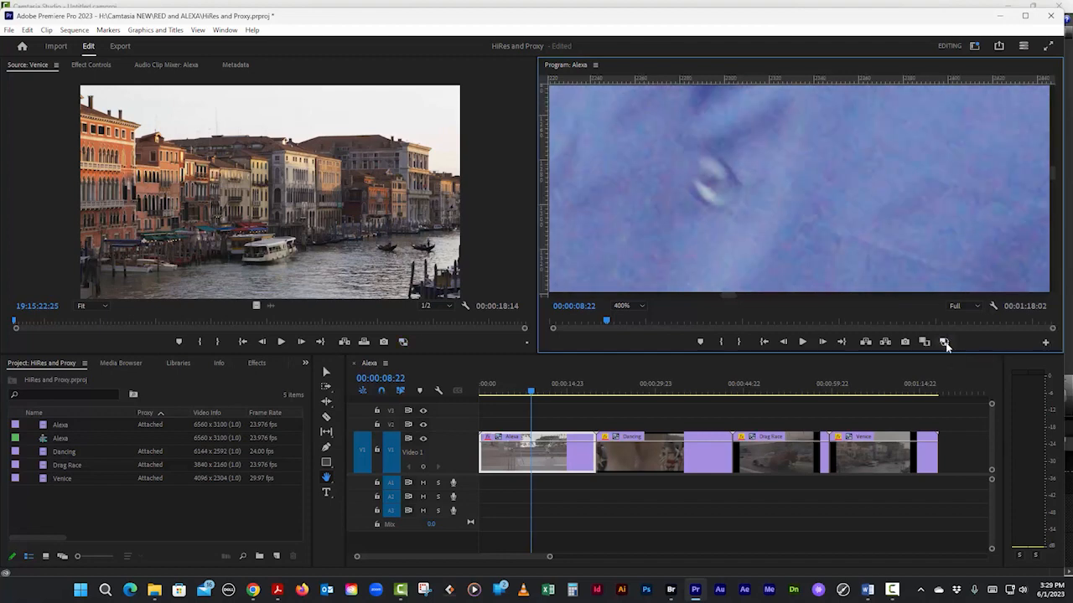
click(628, 306)
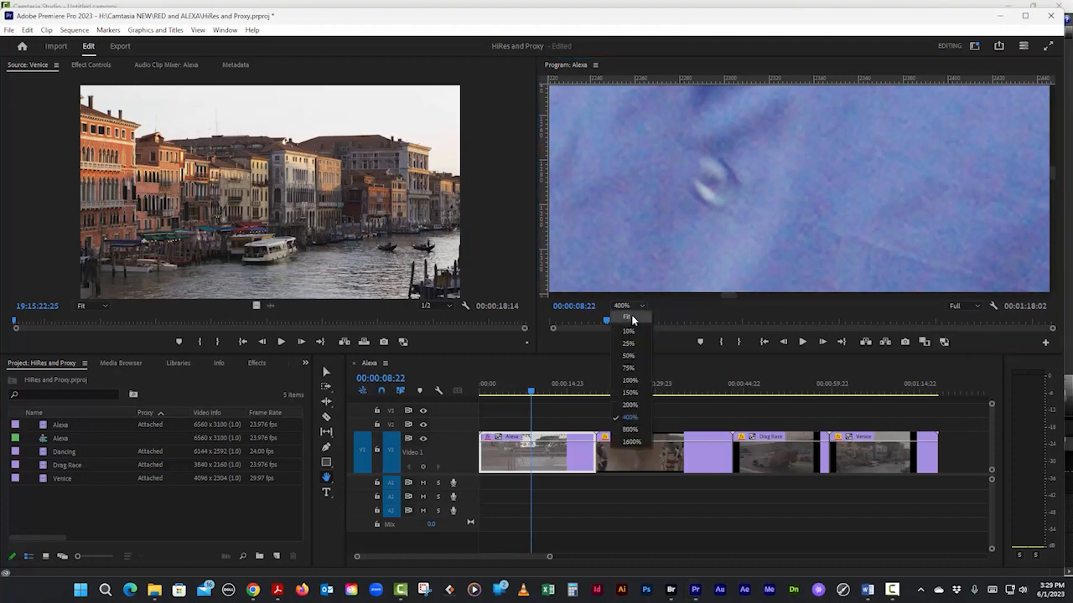
click(628, 318)
- Switch to Adobe Bridge and check the metadata of Alexa_Proxy.mov and Dancing_Proxy.mov in the Proxies folder
mouse_move(892, 593)
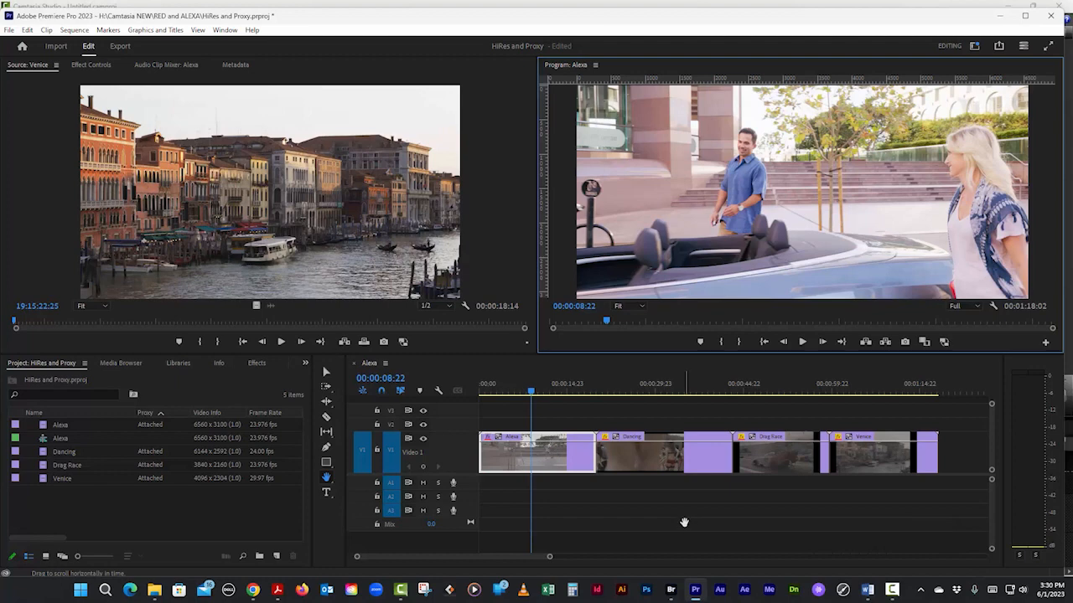
click(670, 590)
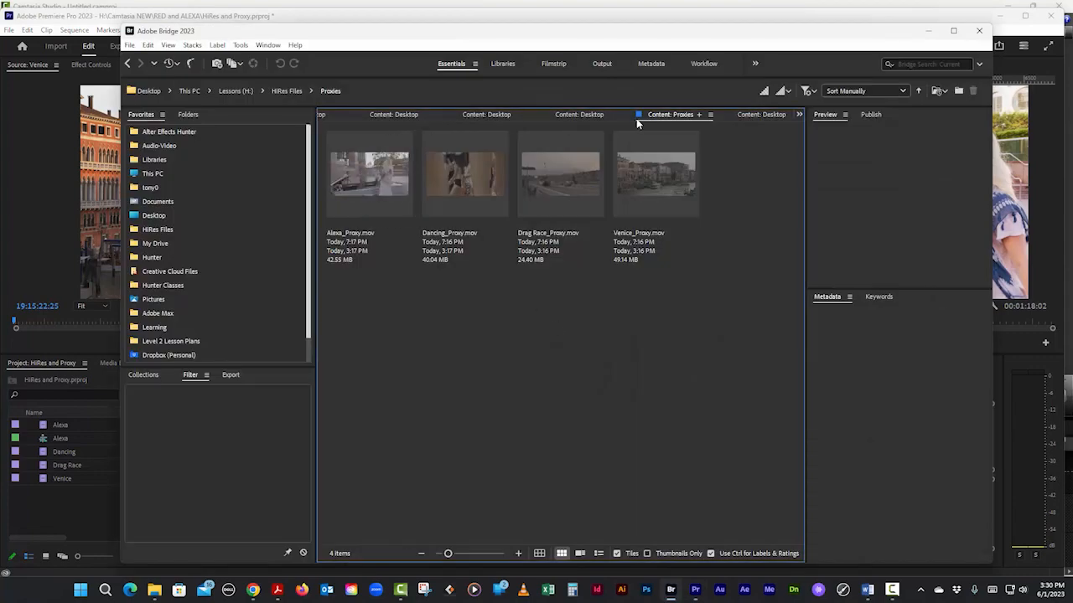
click(372, 177)
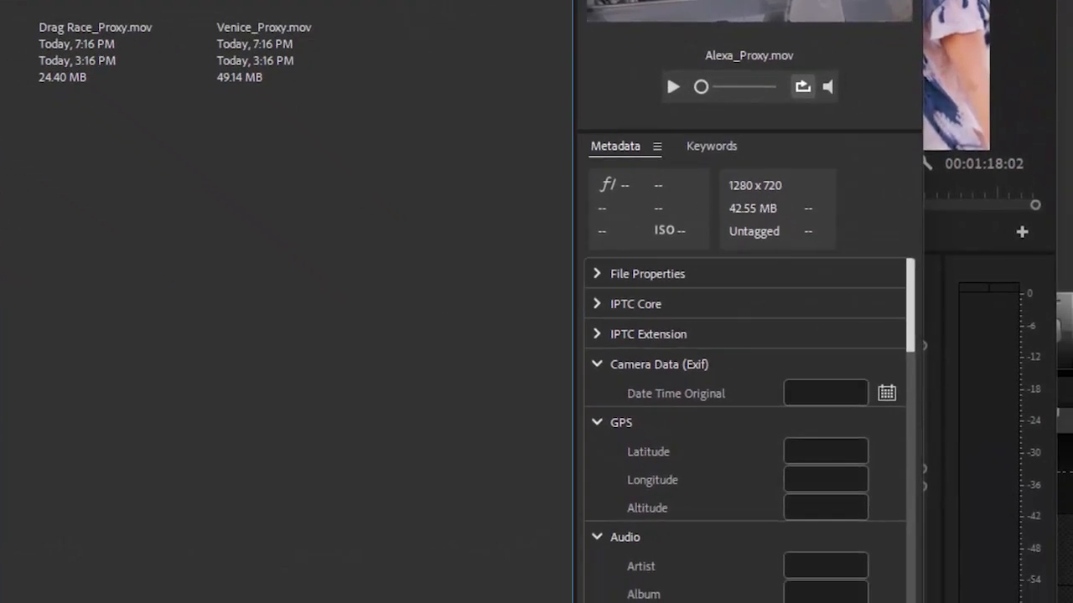
key(Right)
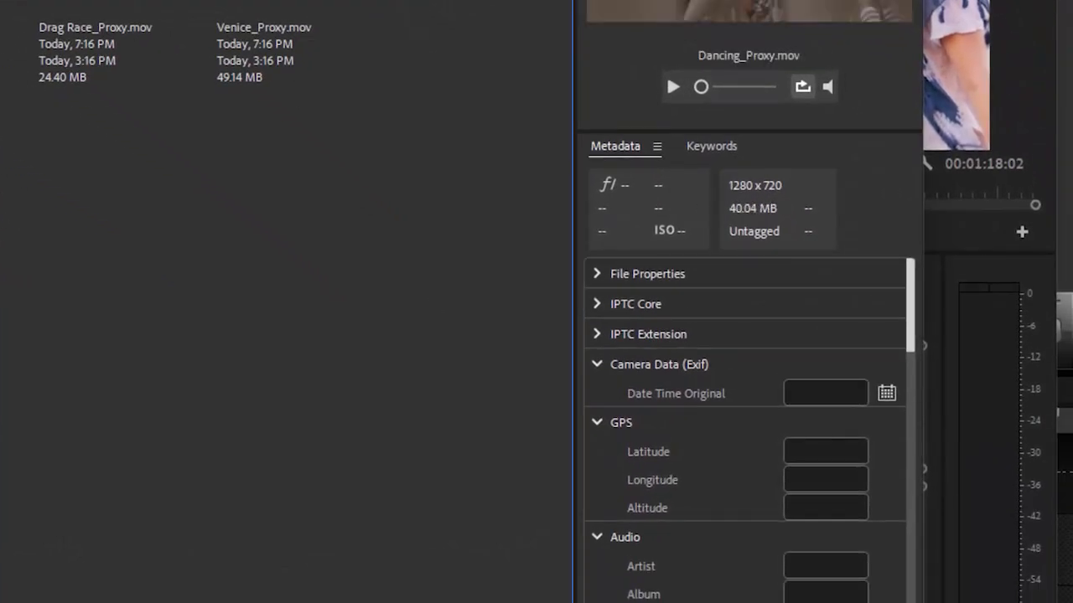
- Check the metadata of Alexa_1.mp4 in Bridge's RED and ALEXA folder, deselect it, and return to Premiere Pro
click(163, 7)
click(341, 7)
click(123, 96)
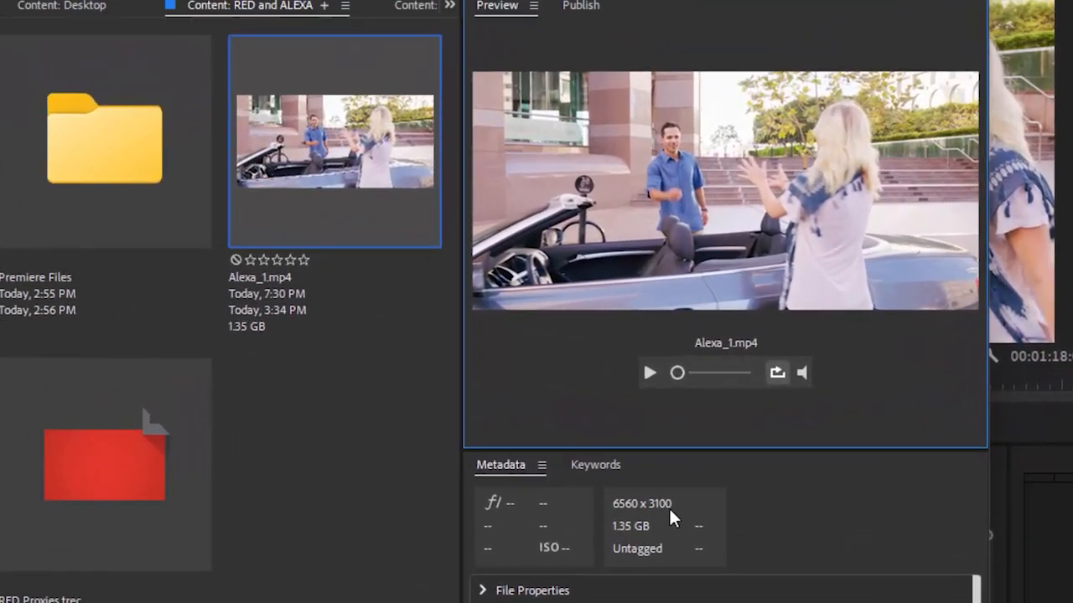
click(412, 495)
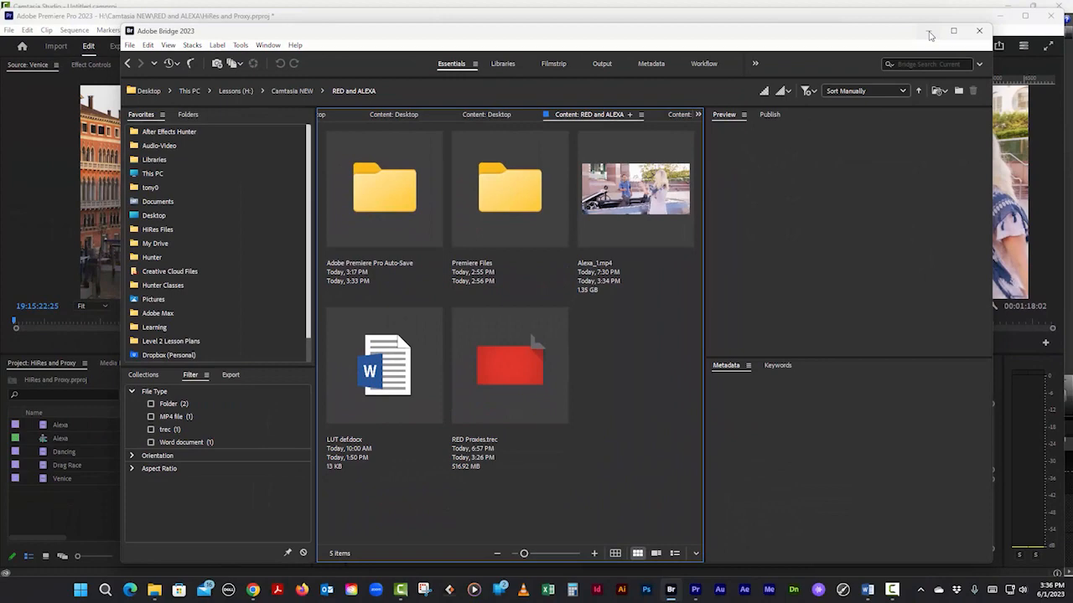
click(930, 33)
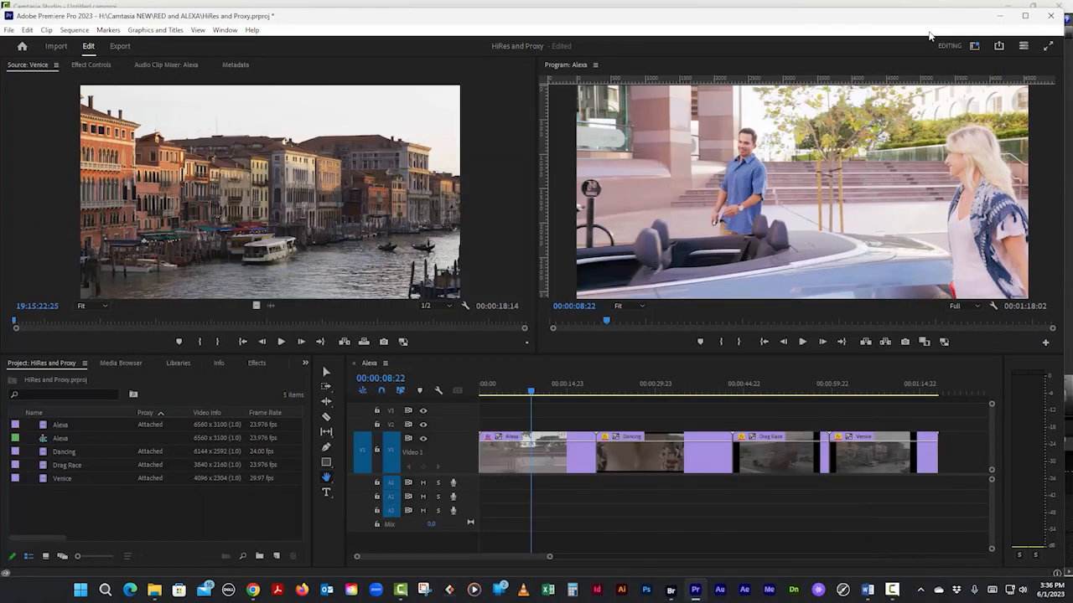